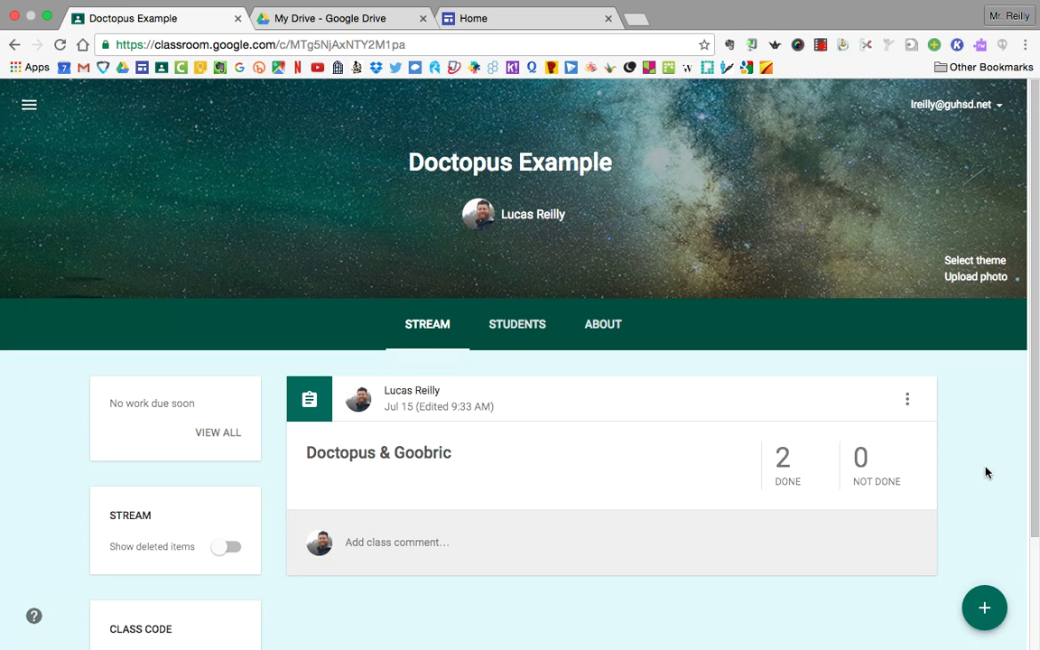
Switch to the Goobric guide site and review its introduction, the Doctopus and Goobric installation step, and the rubric creation step.
{"action": "left_click", "coordinate": [546, 19]}
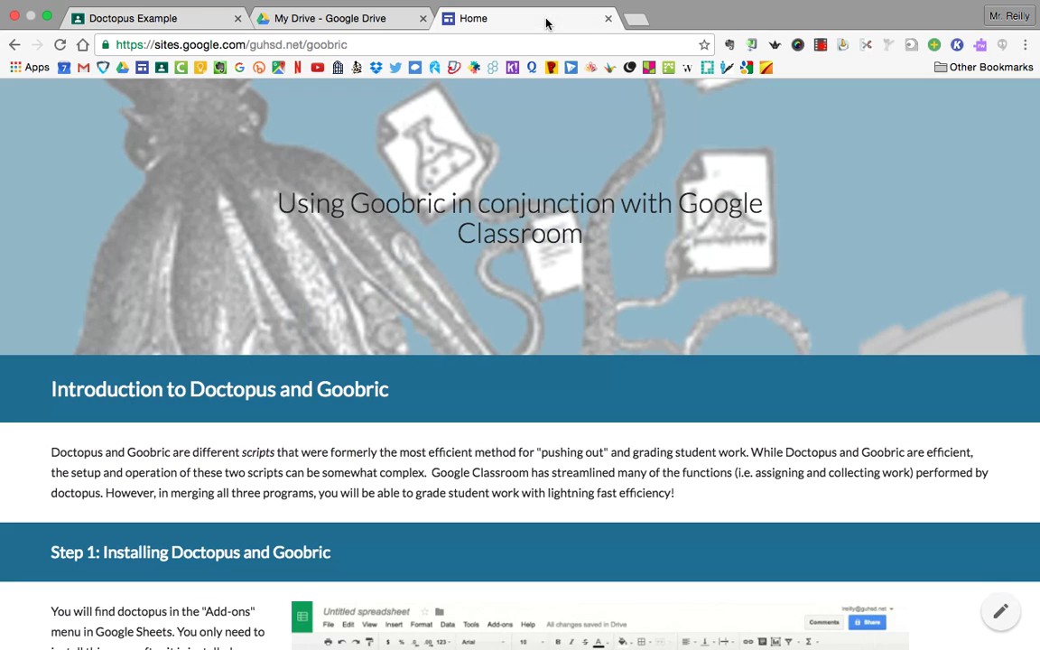
{"action": "scroll", "coordinate": [134, 353], "scroll_direction": "down", "scroll_amount": 1}
{"action": "scroll", "coordinate": [134, 352], "scroll_direction": "up", "scroll_amount": 1}
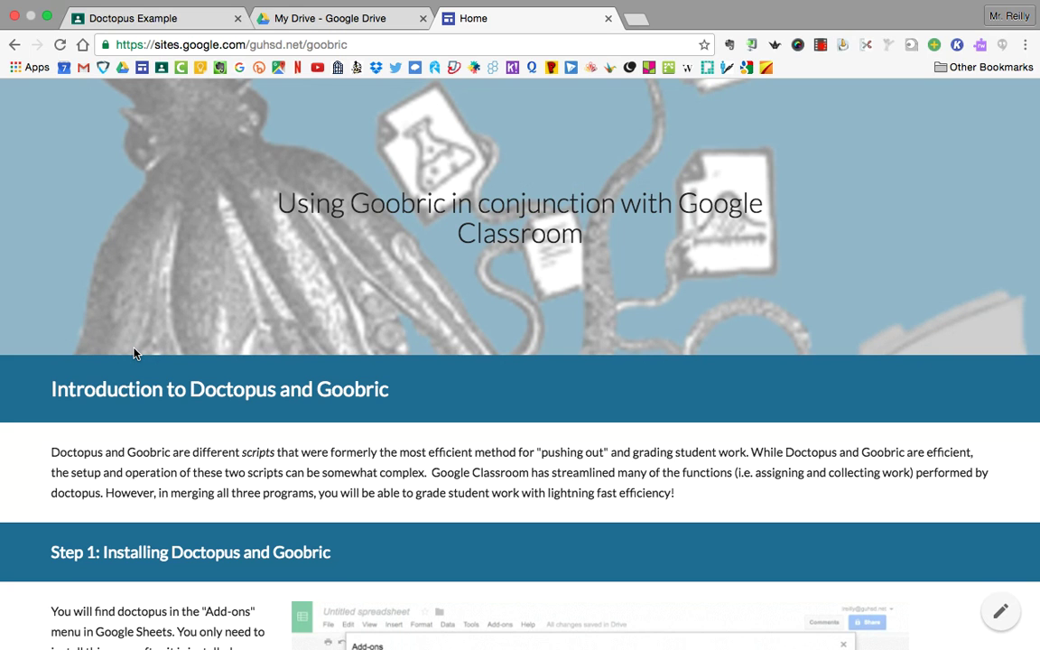
{"action": "scroll", "coordinate": [134, 353], "scroll_direction": "down", "scroll_amount": 3}
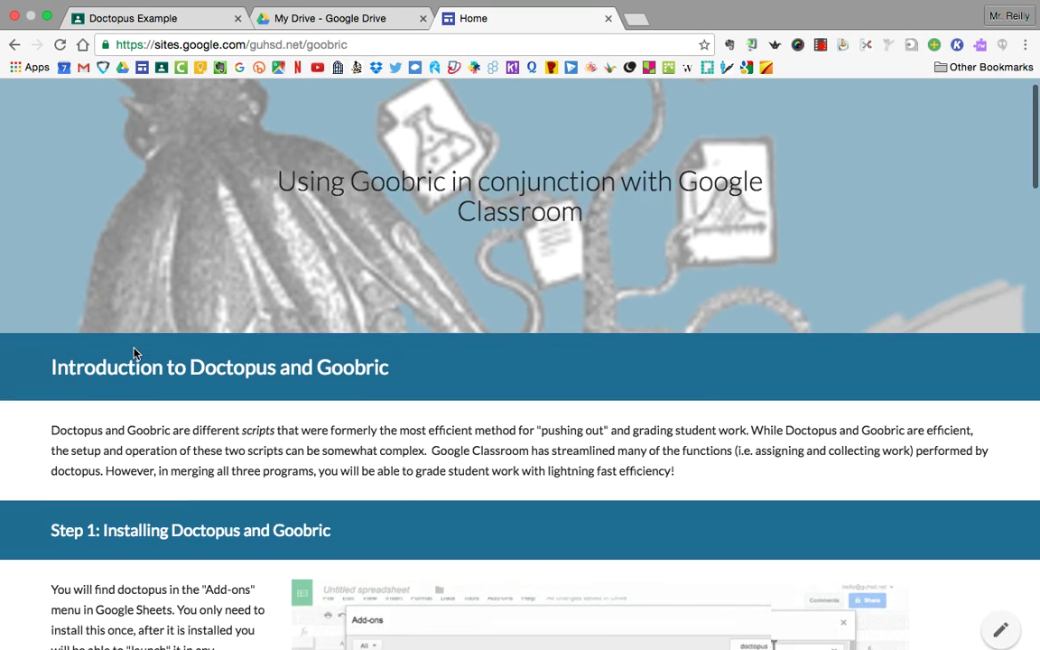
{"action": "scroll", "coordinate": [134, 351], "scroll_direction": "up", "scroll_amount": 3}
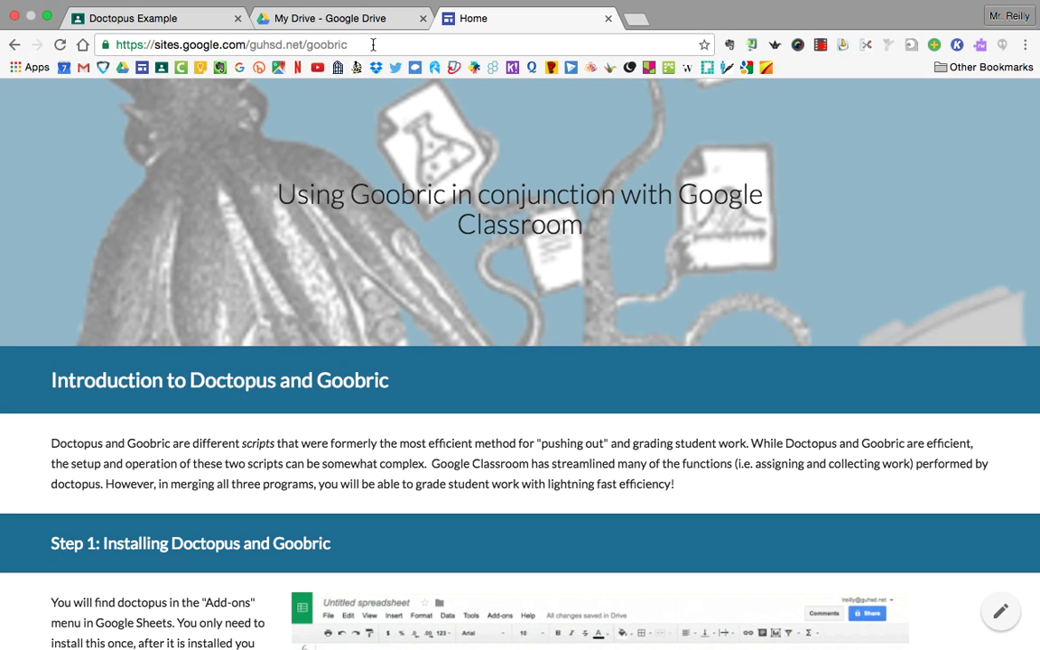
{"action": "scroll", "coordinate": [205, 239], "scroll_direction": "down", "scroll_amount": 5}
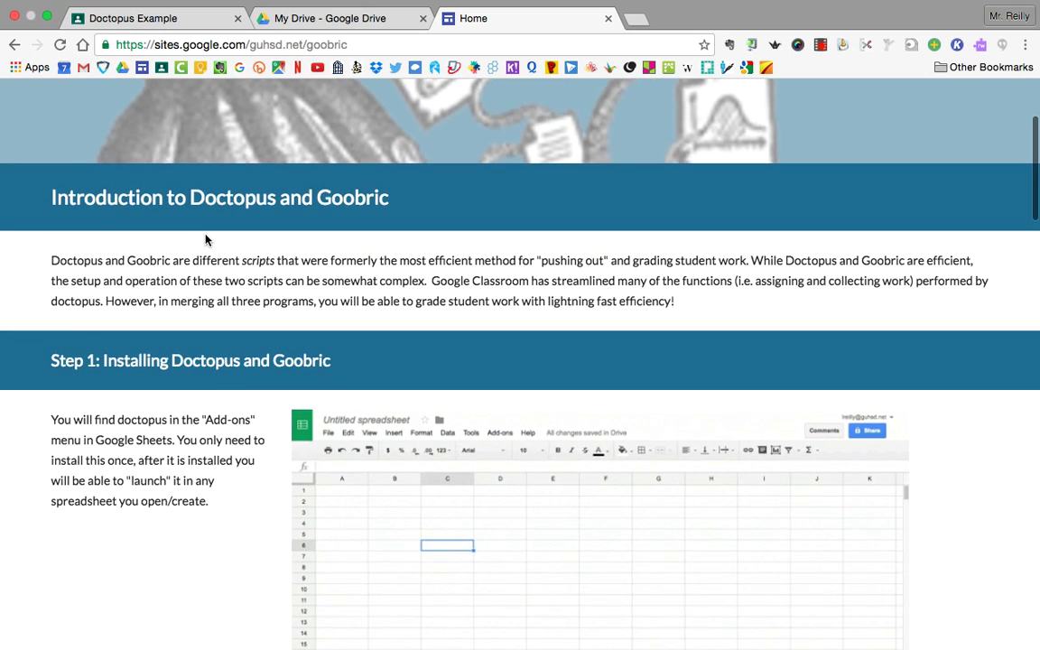
{"action": "scroll", "coordinate": [206, 239], "scroll_direction": "down", "scroll_amount": 5}
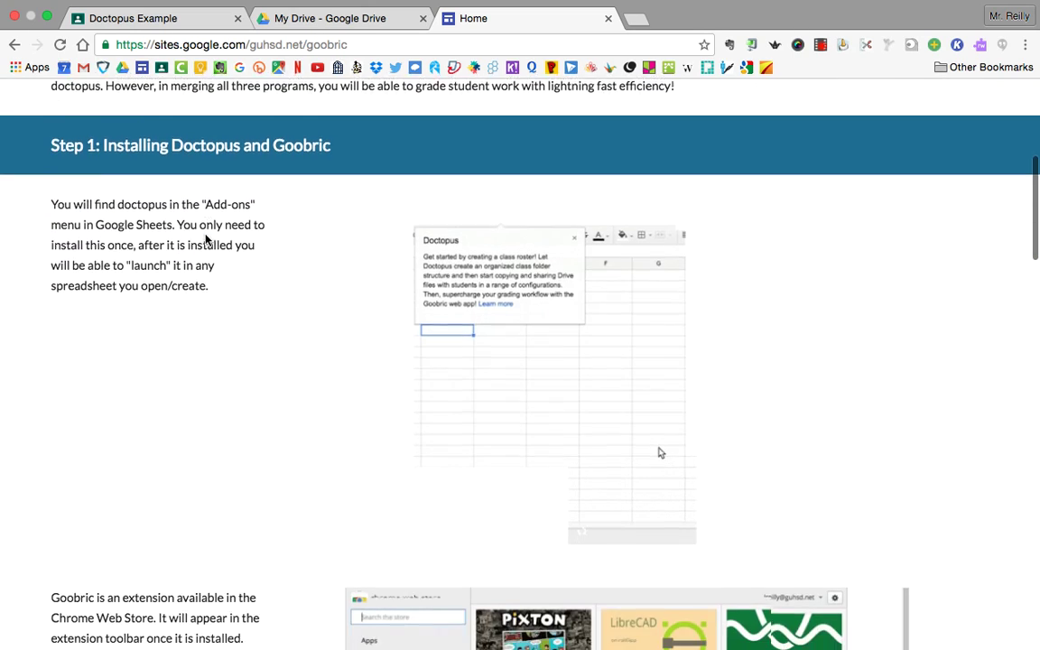
{"action": "scroll", "coordinate": [206, 239], "scroll_direction": "down", "scroll_amount": 10}
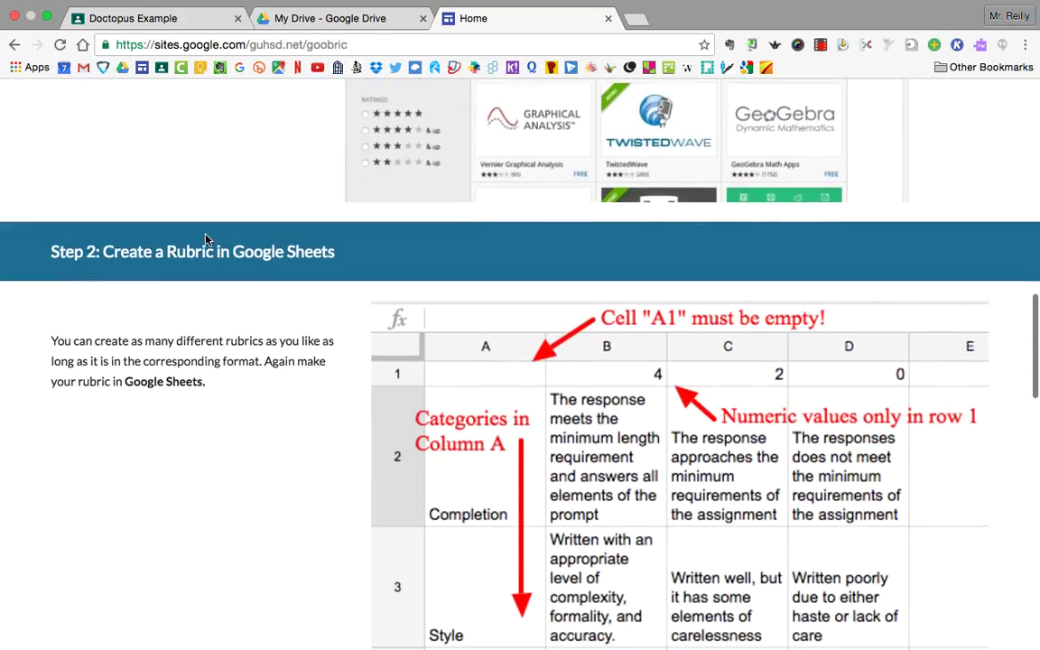
{"action": "scroll", "coordinate": [206, 239], "scroll_direction": "up", "scroll_amount": 20}
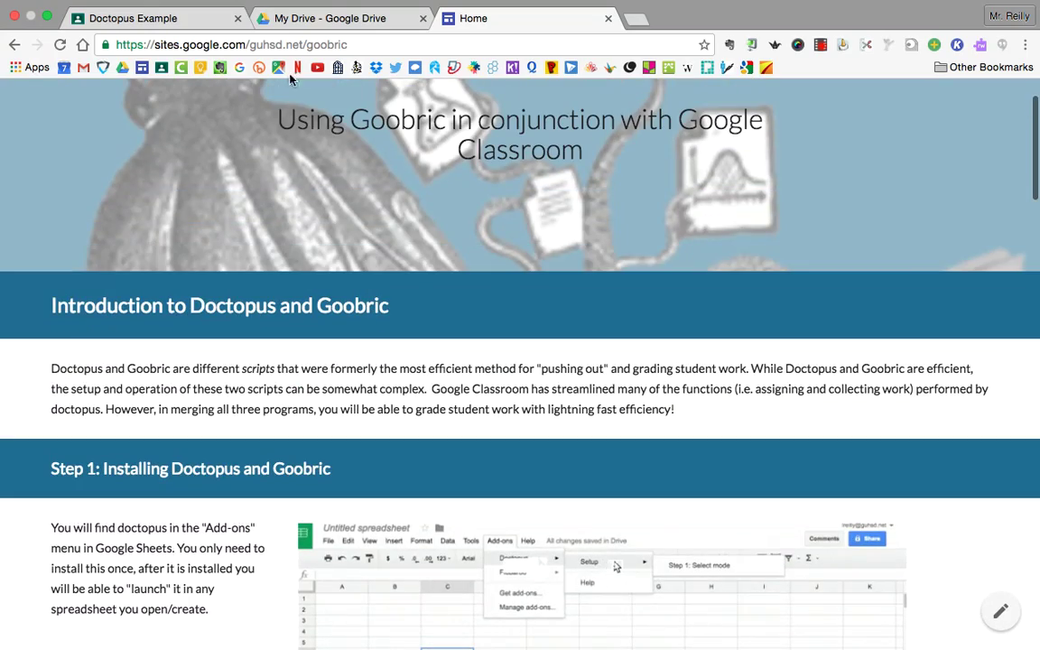
Return to the Doctopus Example class in Google Classroom and open the student work for the Doctopus & Goobric assignment.
{"action": "left_click", "coordinate": [199, 18]}
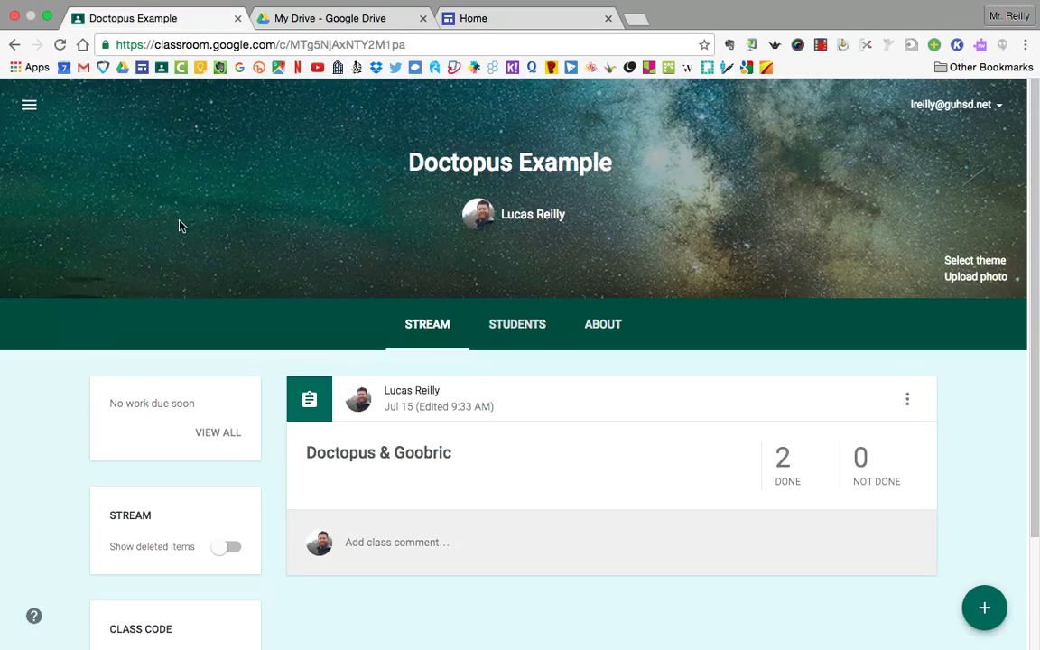
{"action": "scroll", "coordinate": [52, 406], "scroll_direction": "down", "scroll_amount": 3}
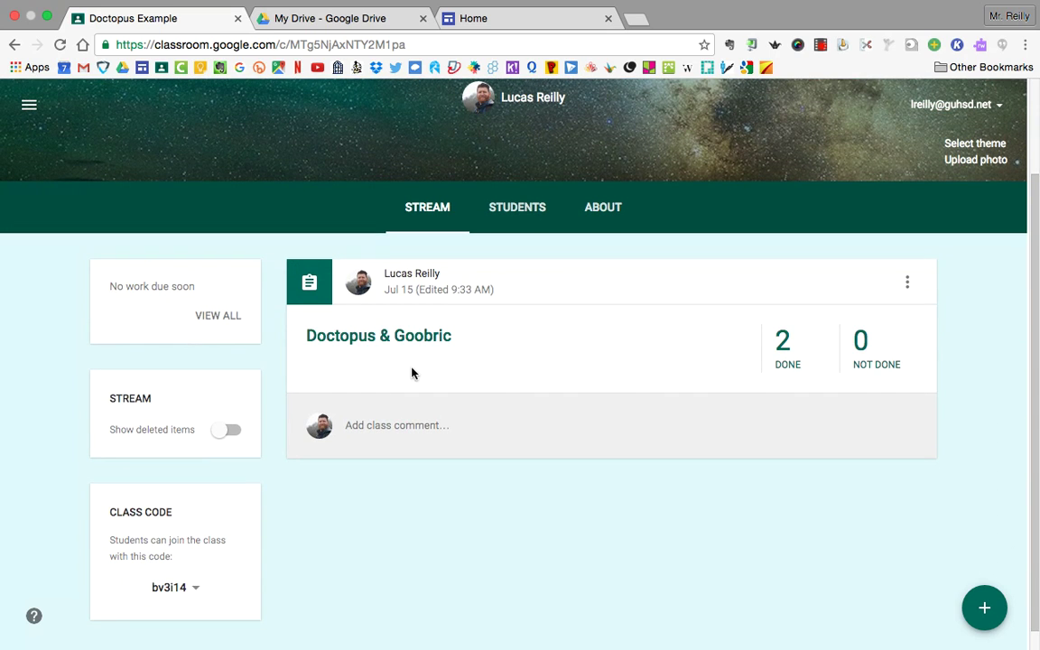
{"action": "scroll", "coordinate": [413, 371], "scroll_direction": "up", "scroll_amount": 3}
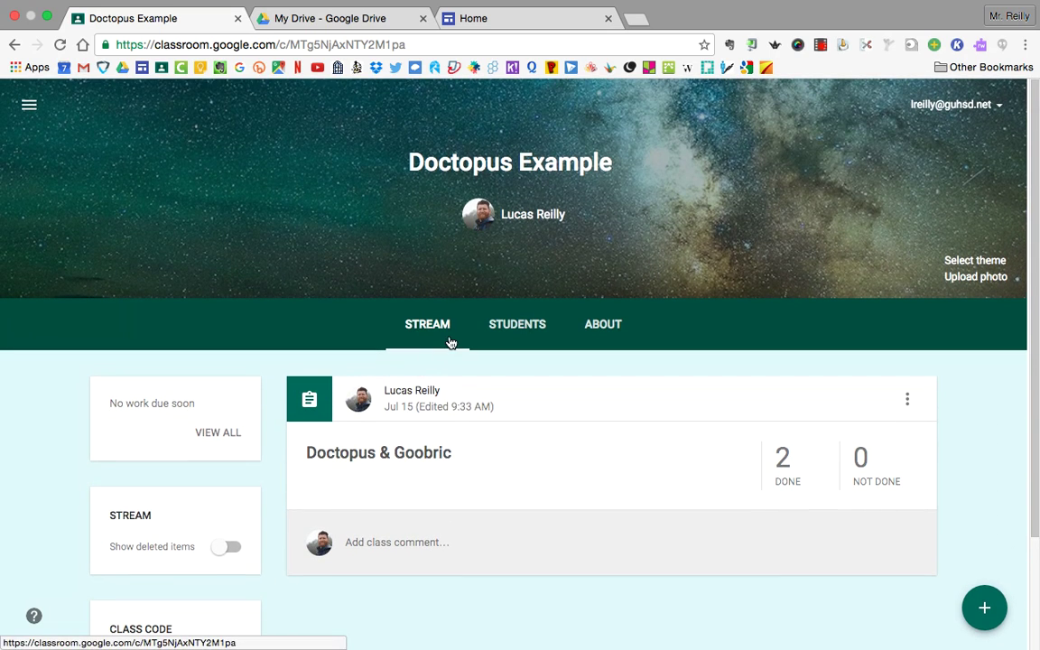
{"action": "left_click", "coordinate": [368, 456]}
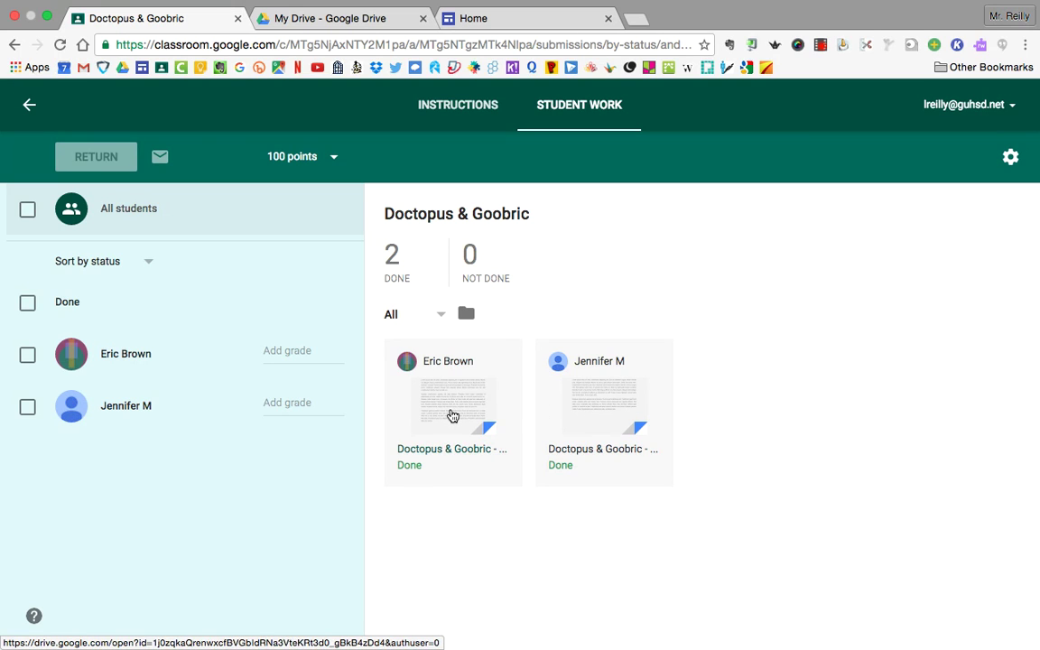
View each of the two students' submitted documents for the assignment, closing each one after checking it.
{"action": "left_click", "coordinate": [441, 378]}
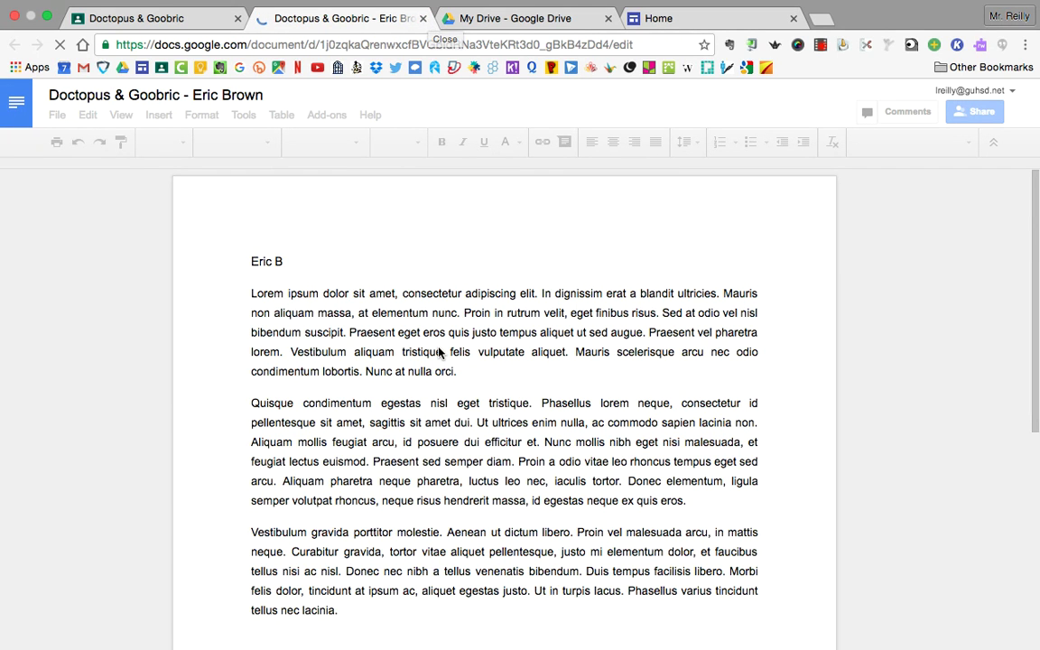
{"action": "scroll", "coordinate": [433, 348], "scroll_direction": "down", "scroll_amount": 2}
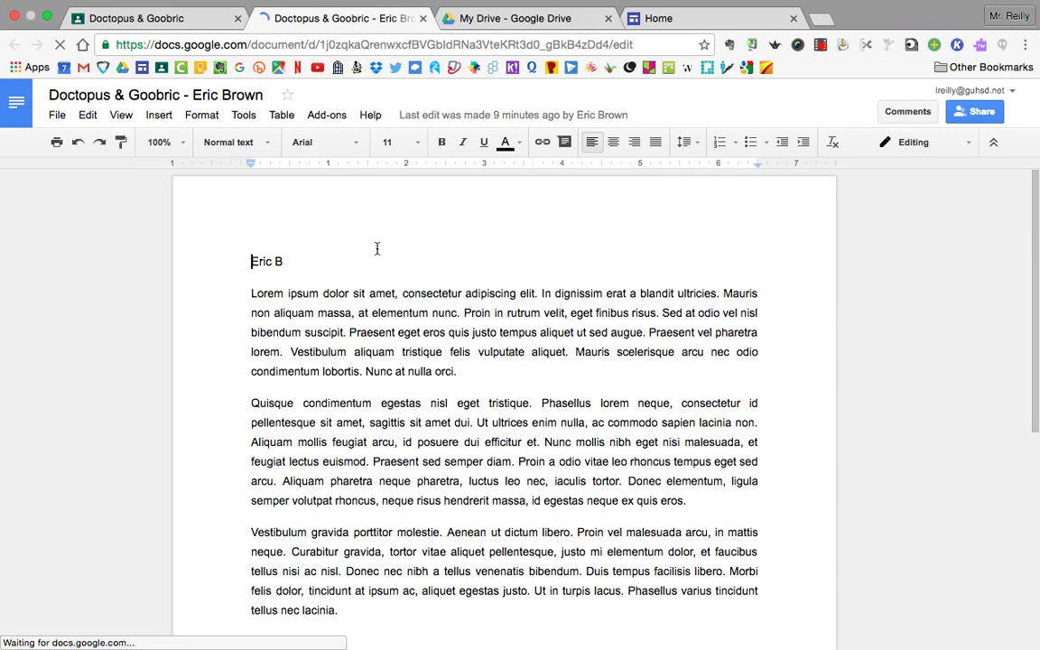
{"action": "scroll", "coordinate": [378, 249], "scroll_direction": "down", "scroll_amount": 1}
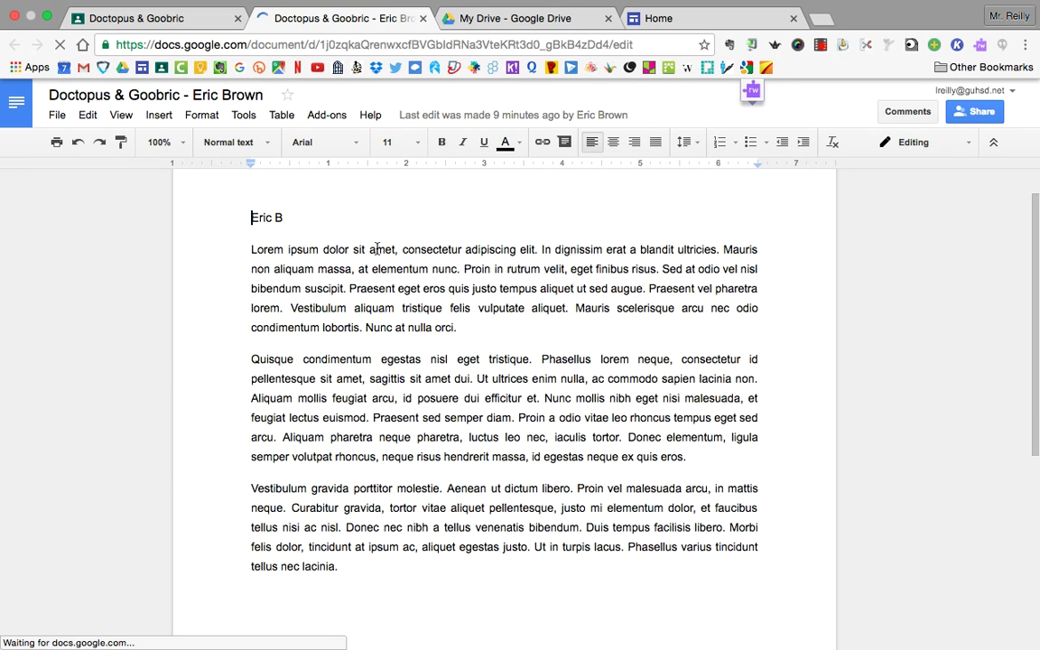
{"action": "left_click", "coordinate": [424, 19]}
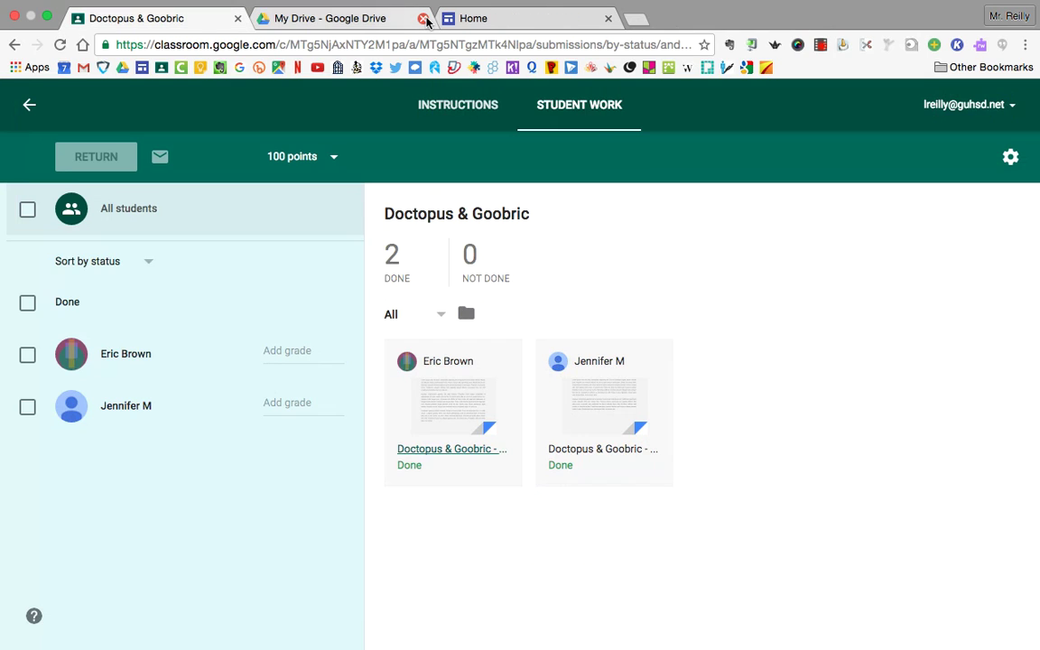
{"action": "left_click", "coordinate": [589, 400]}
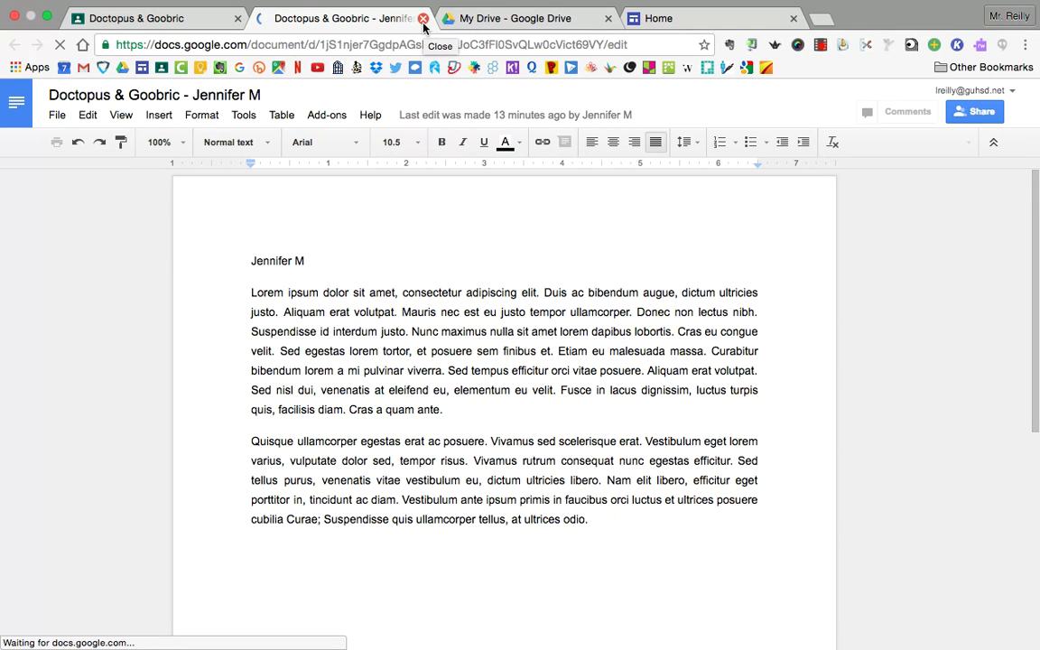
{"action": "left_click", "coordinate": [422, 18]}
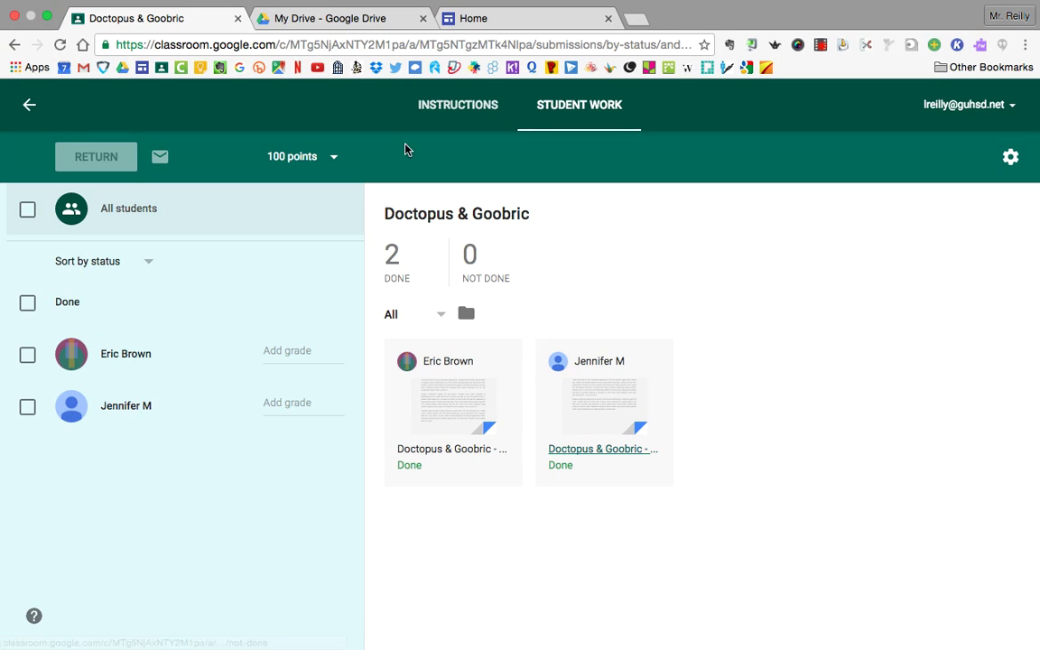
In Google Drive, open the Doctopus & Goobric assignment folder inside Classroom > Doctopus Example, comparing the folder names with the class and assignment.
{"action": "left_click", "coordinate": [343, 22]}
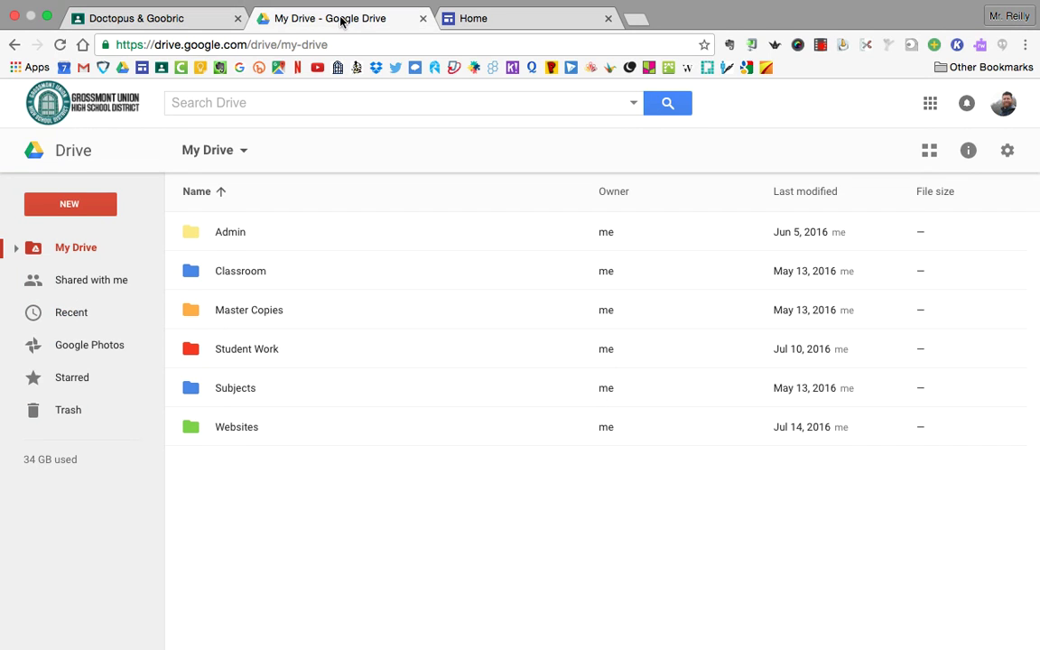
{"action": "double_click", "coordinate": [250, 275]}
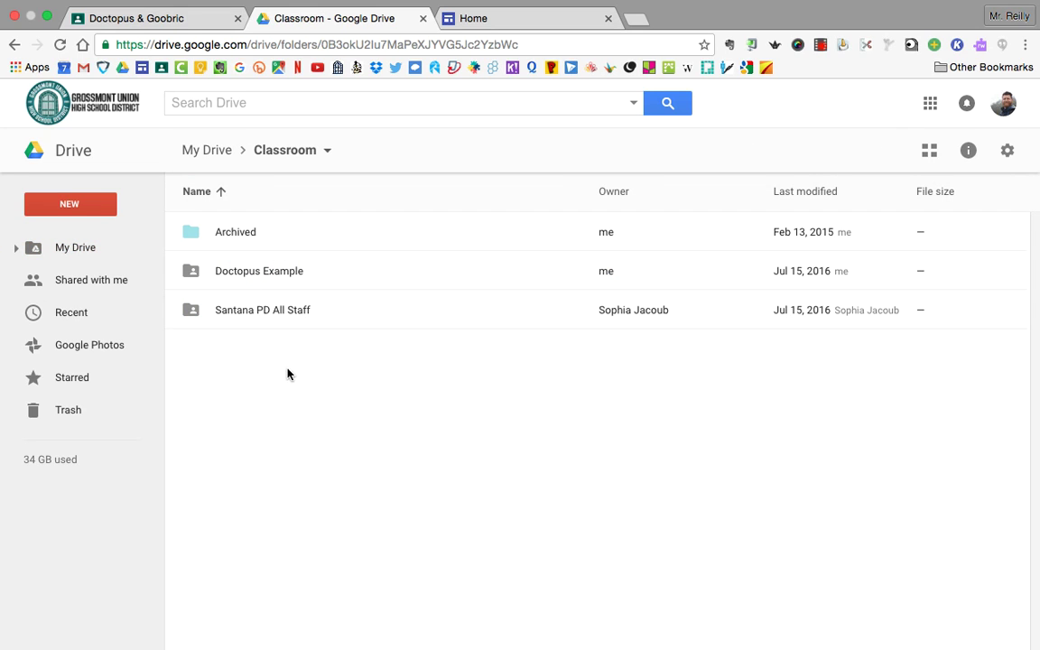
{"action": "double_click", "coordinate": [239, 271]}
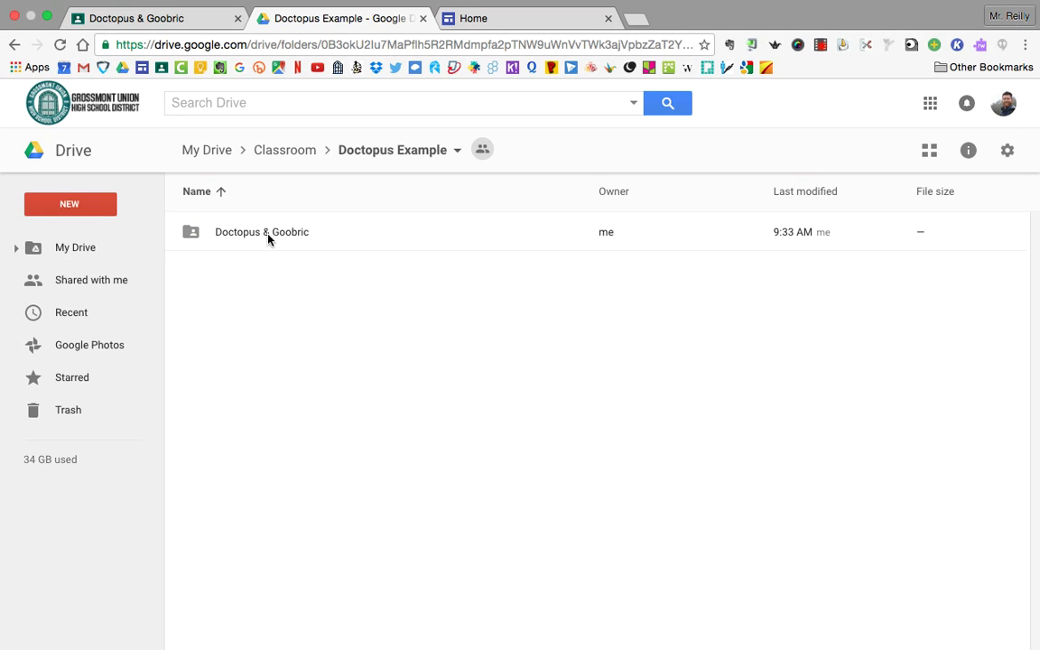
{"action": "left_click", "coordinate": [170, 17]}
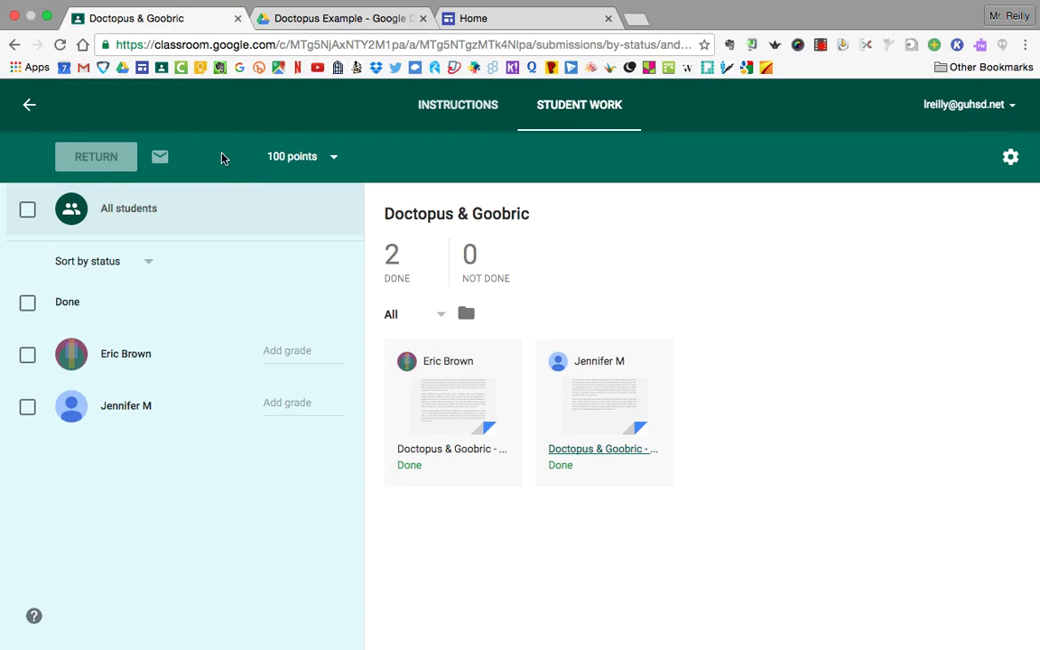
{"action": "left_click", "coordinate": [28, 105]}
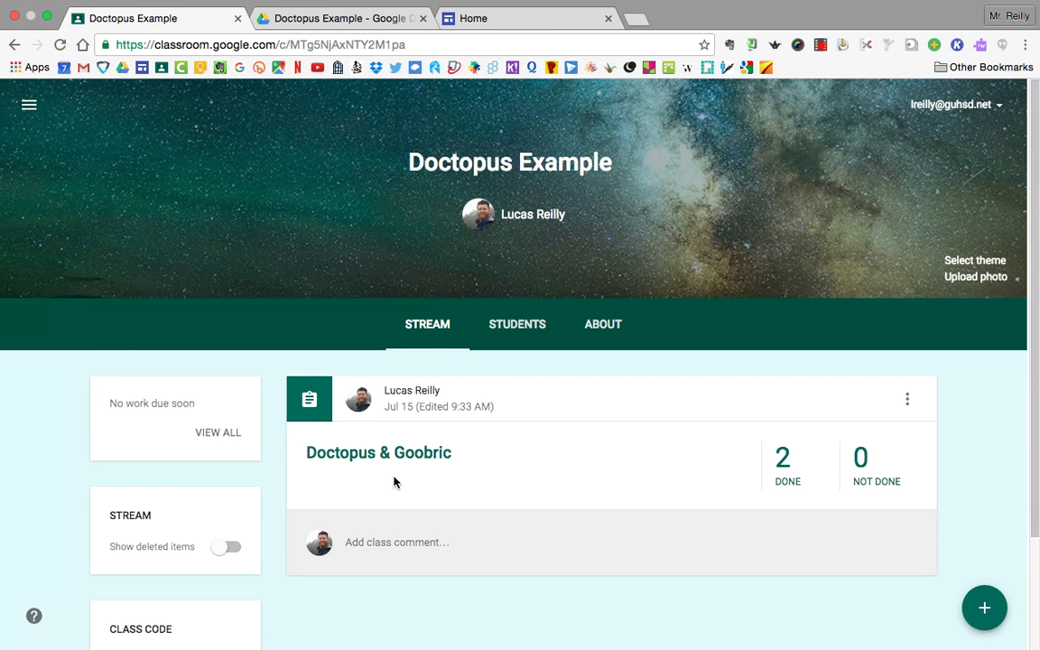
{"action": "left_click", "coordinate": [343, 20]}
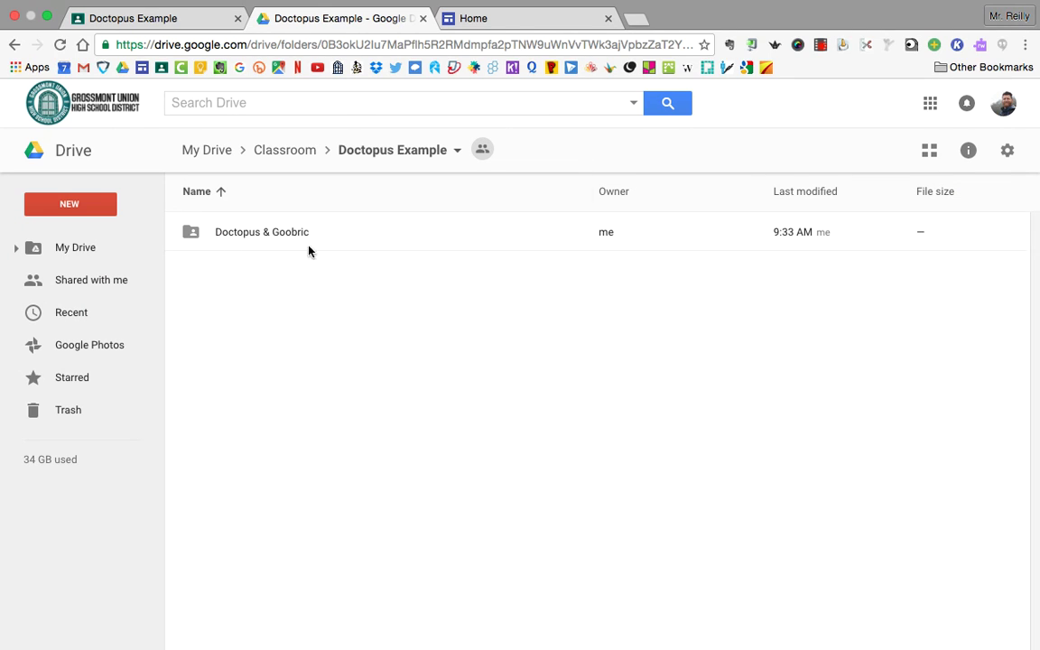
{"action": "double_click", "coordinate": [241, 236]}
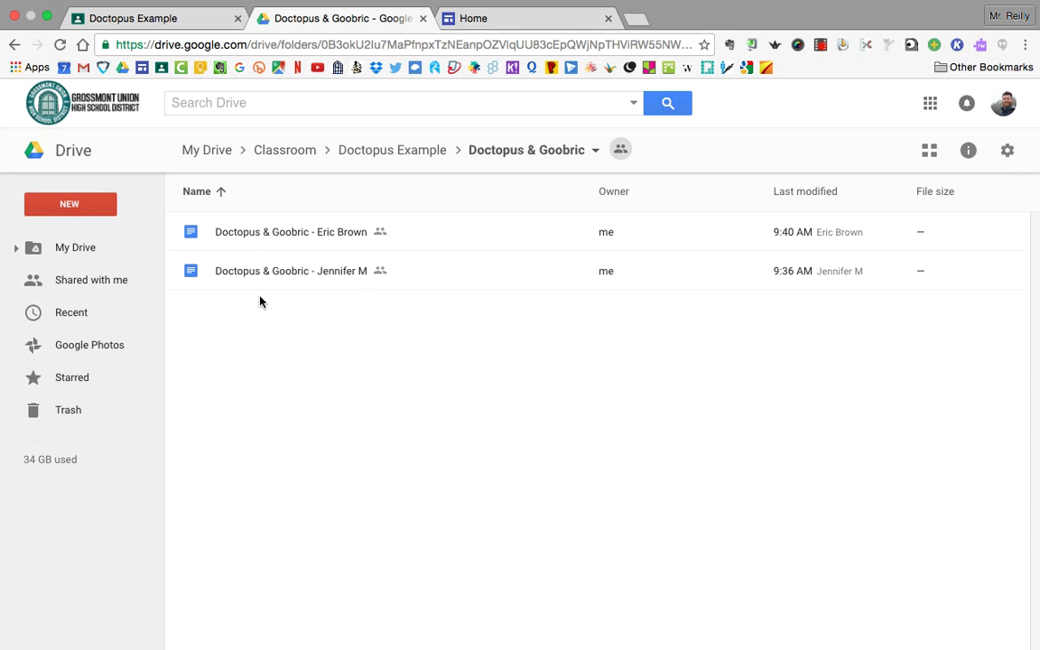
Create a new Google Sheets spreadsheet in the shared assignment folder, accepting the folder's sharing permissions.
{"action": "left_click", "coordinate": [79, 206]}
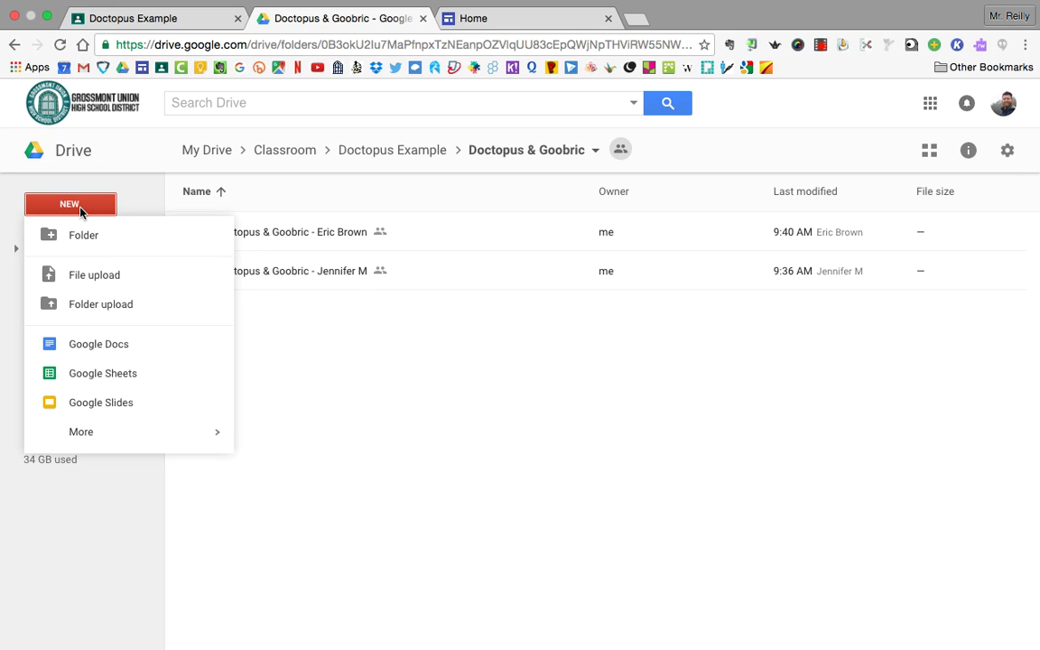
{"action": "left_click", "coordinate": [103, 380]}
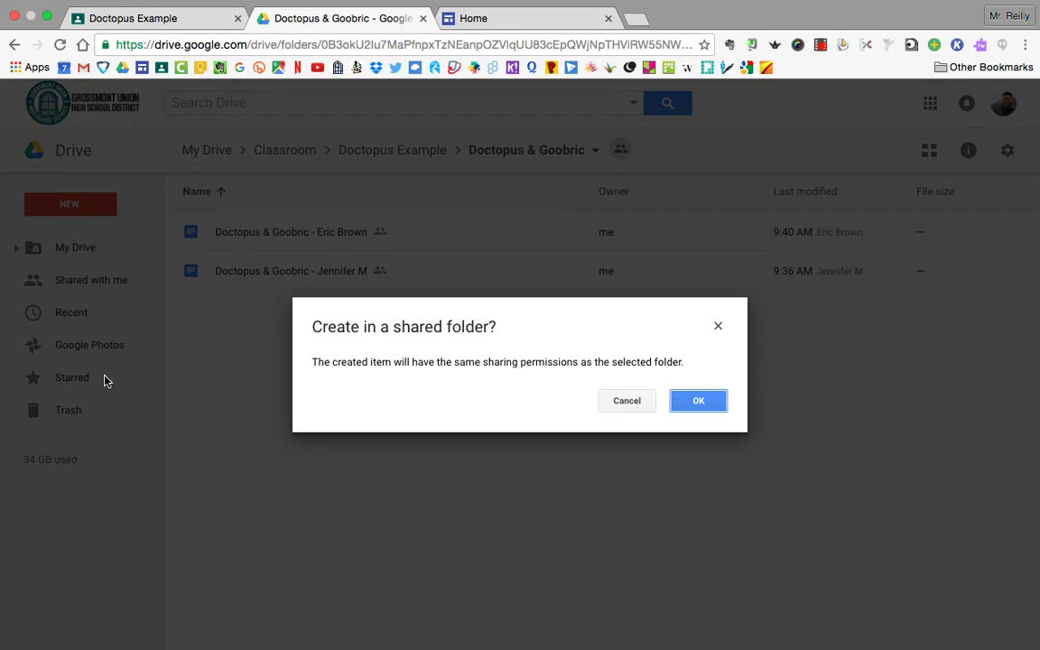
{"action": "left_click", "coordinate": [700, 406]}
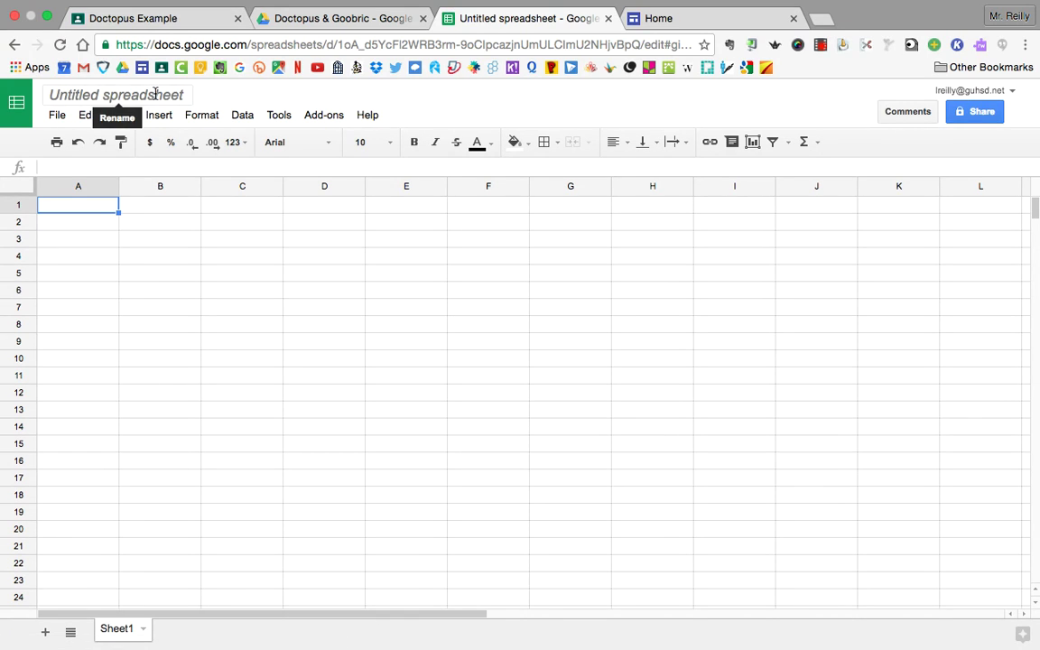
Rename the new spreadsheet as Doctopus & Goobric and select cell A1.
{"action": "left_click", "coordinate": [187, 95]}
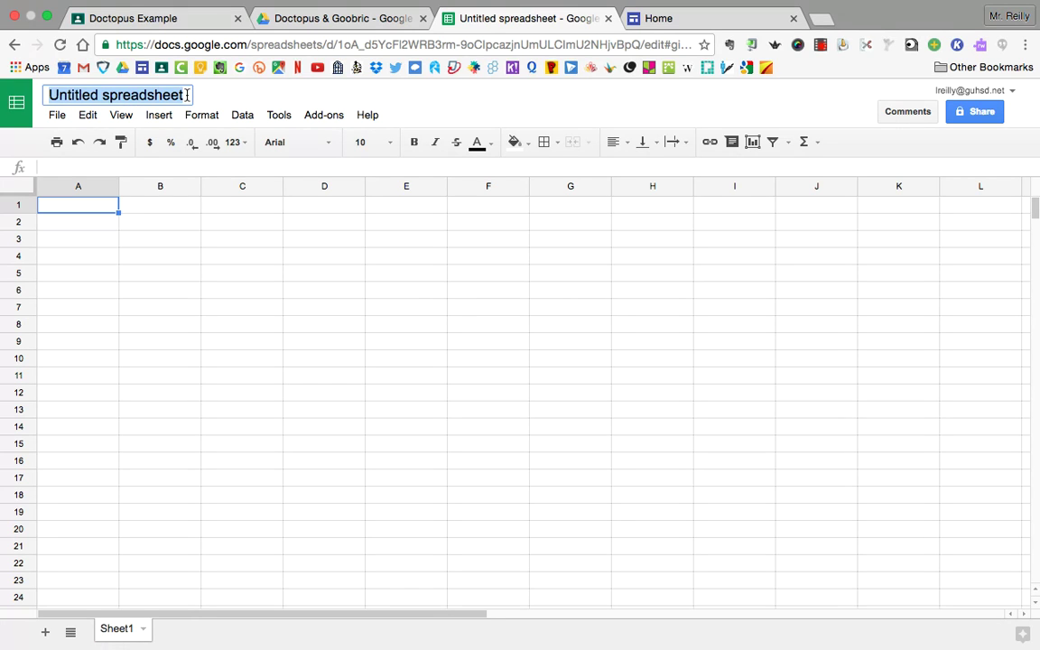
{"action": "type", "text": "Doctopus & Goobric"}
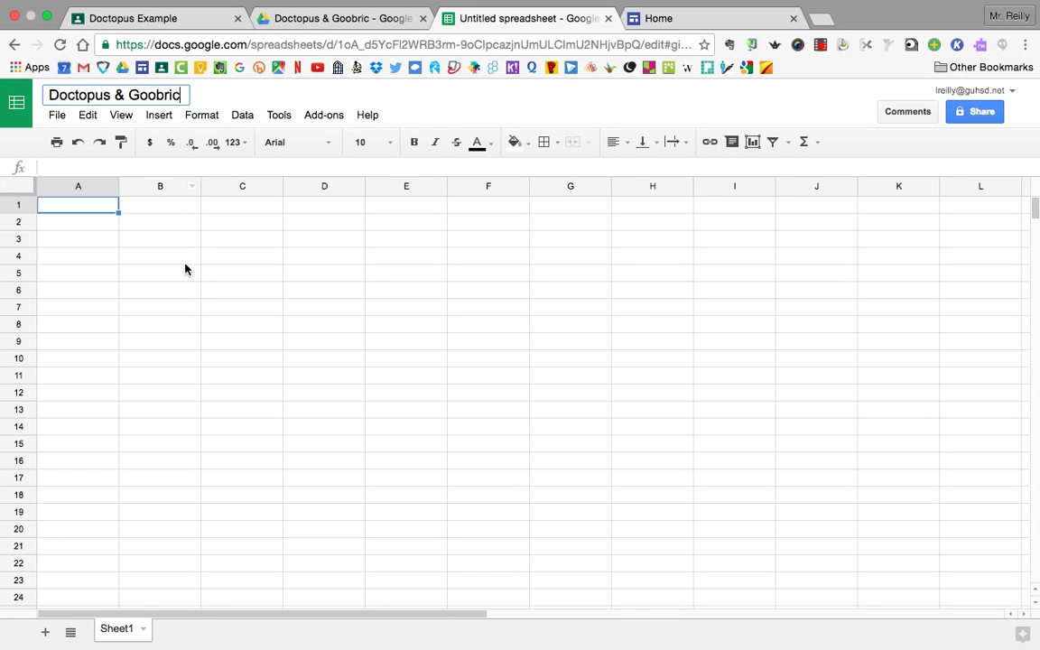
{"action": "left_click", "coordinate": [167, 255]}
{"action": "left_click", "coordinate": [93, 211]}
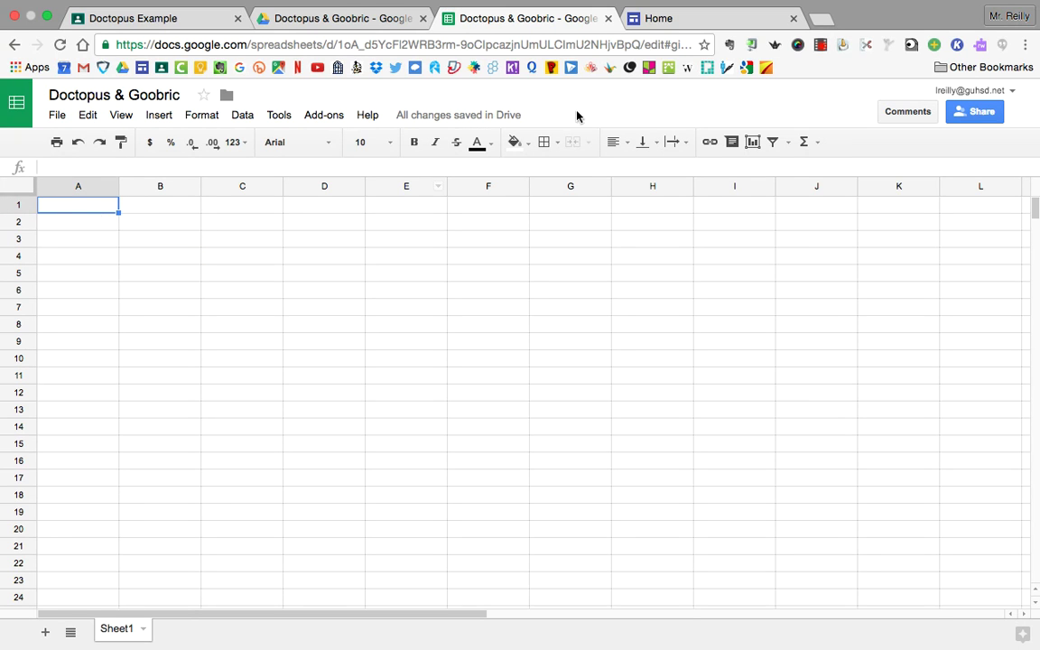
Check the guide site's section on installing Doctopus and Goobric.
{"action": "left_click", "coordinate": [688, 21]}
{"action": "scroll", "coordinate": [319, 443], "scroll_direction": "down", "scroll_amount": 3}
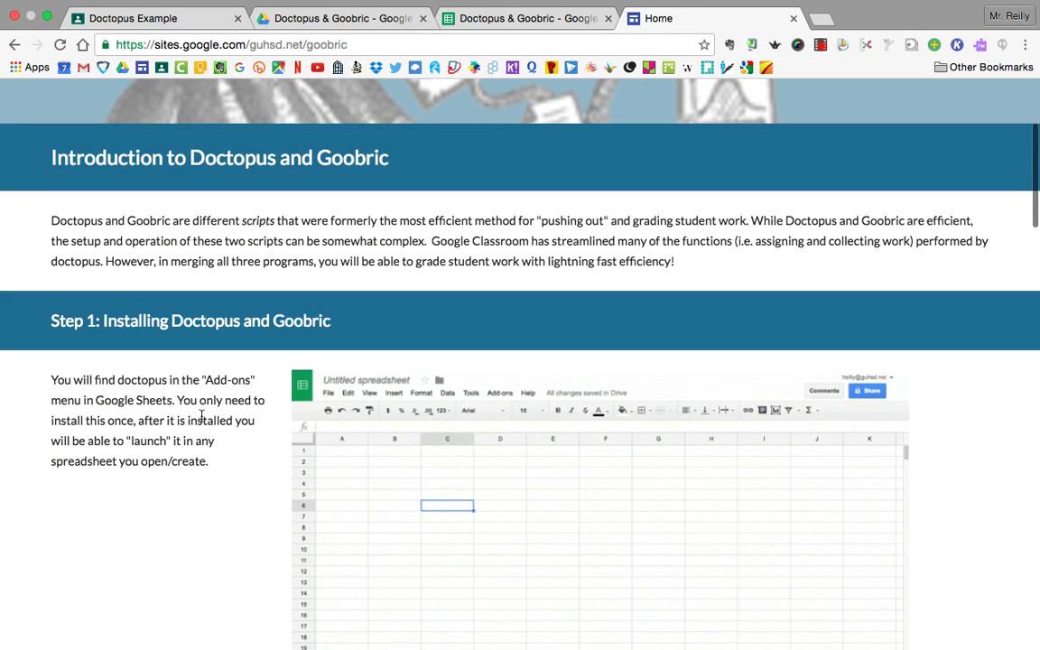
{"action": "scroll", "coordinate": [239, 274], "scroll_direction": "up", "scroll_amount": 5}
{"action": "left_click", "coordinate": [331, 26]}
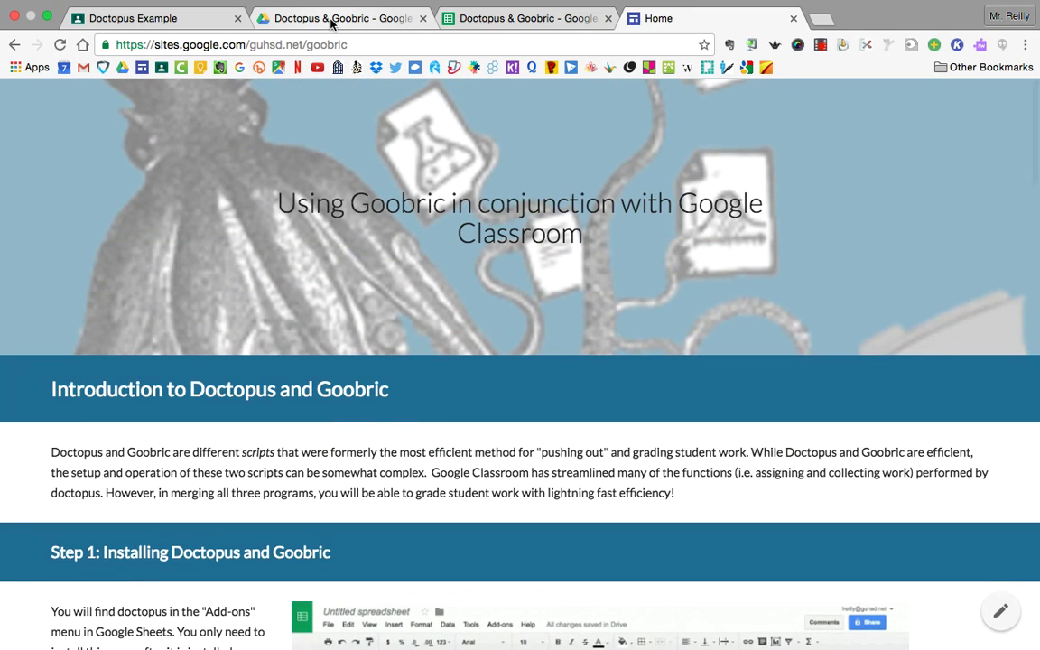
Launch Doctopus in the Doctopus & Goobric spreadsheet and choose the mode that ingests a Google Classroom Assignment.
{"action": "left_click", "coordinate": [505, 22]}
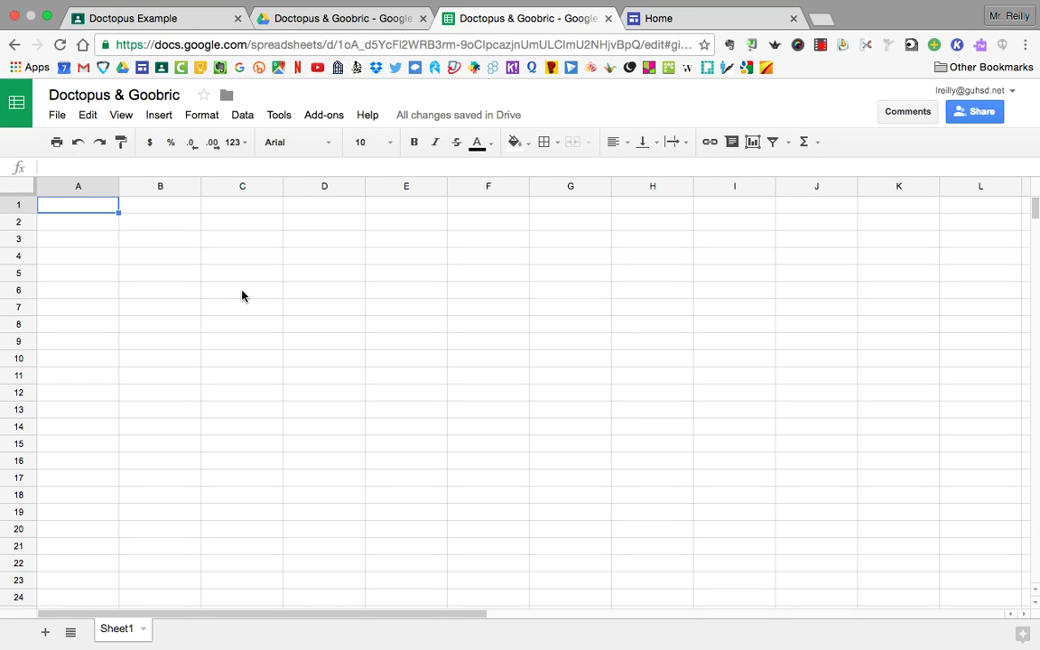
{"action": "left_click", "coordinate": [318, 117]}
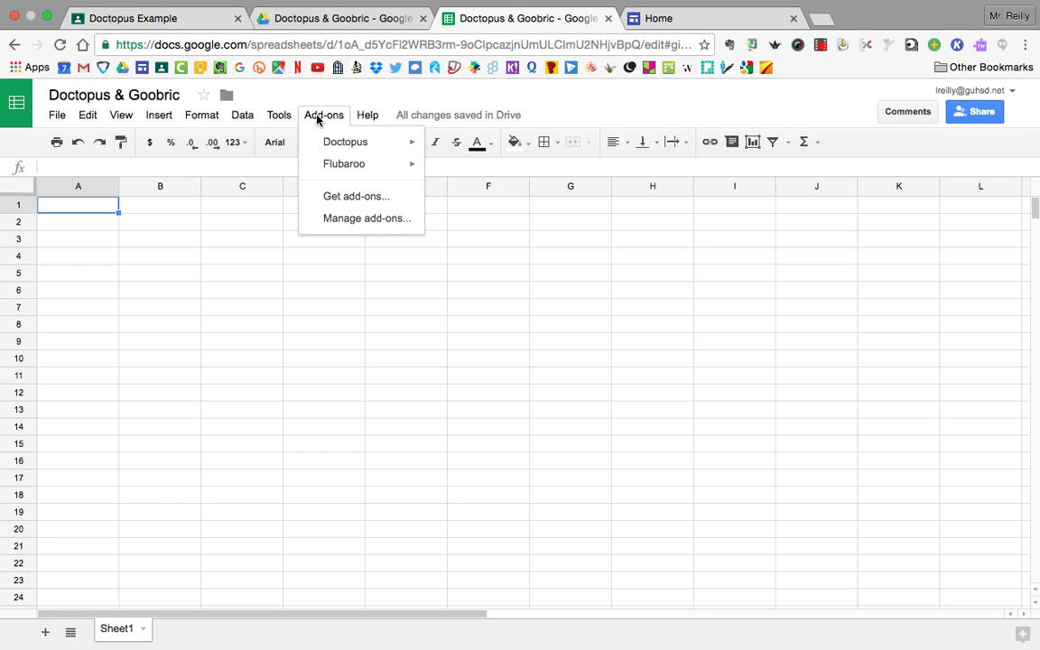
{"action": "mouse_move", "coordinate": [332, 144]}
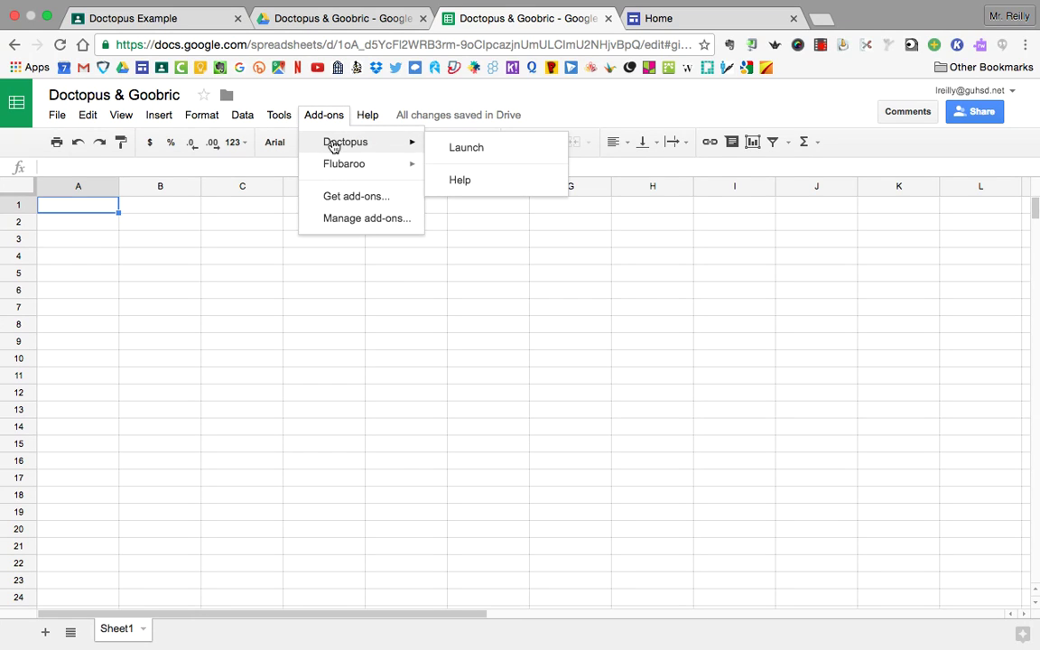
{"action": "left_click", "coordinate": [519, 152]}
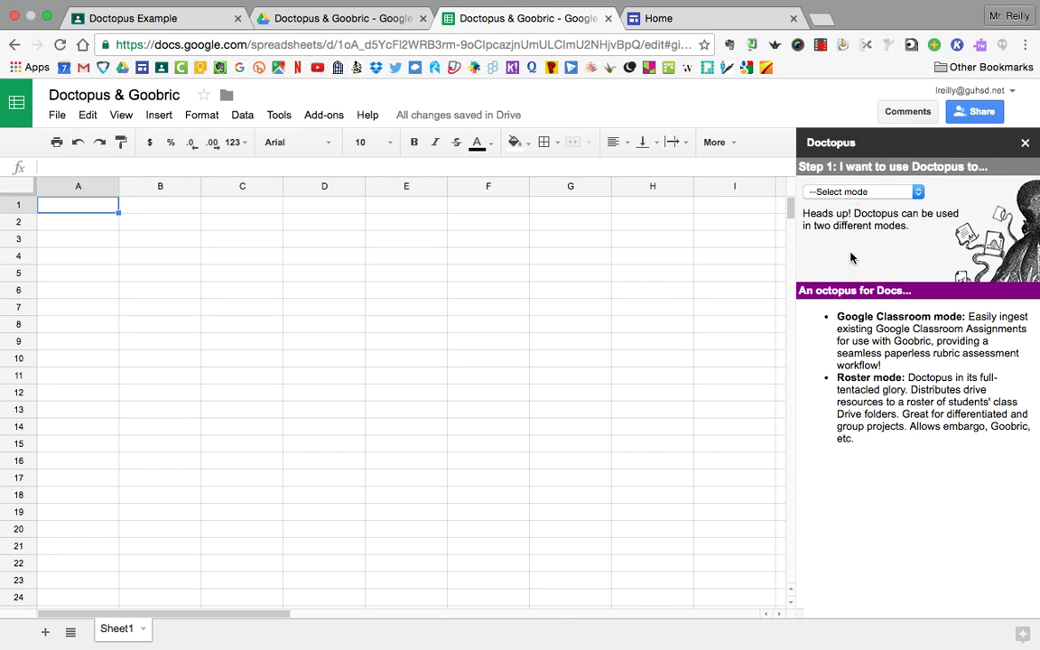
{"action": "left_click", "coordinate": [885, 195]}
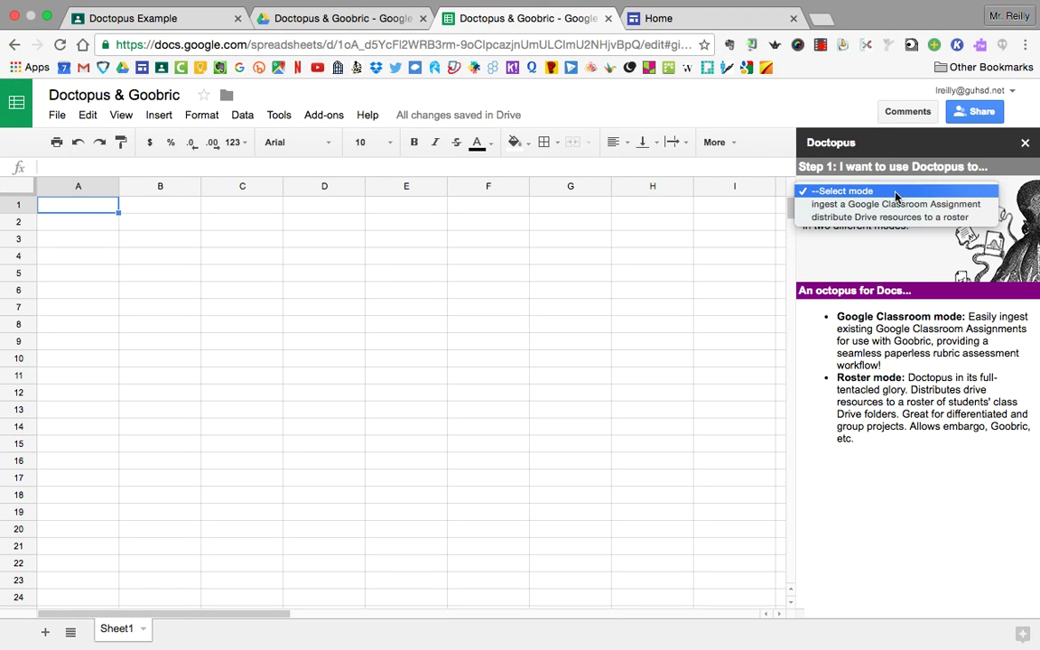
{"action": "left_click", "coordinate": [973, 205]}
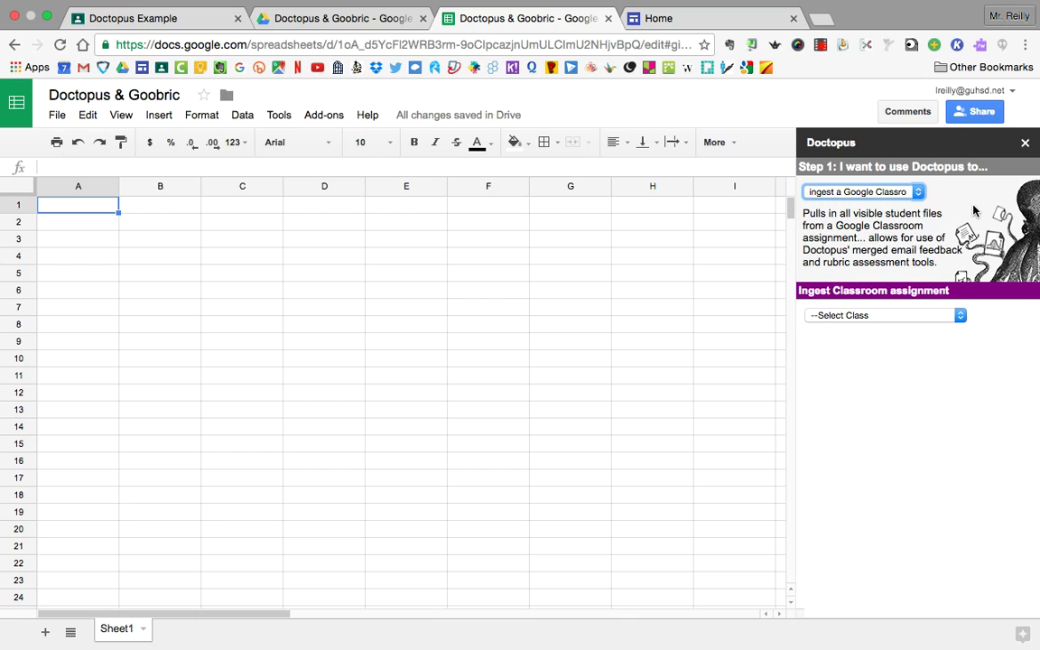
Ingest the Doctopus & Goobric assignment from the Doctopus Example class, restricting it to files that are turned in.
{"action": "left_click", "coordinate": [925, 317]}
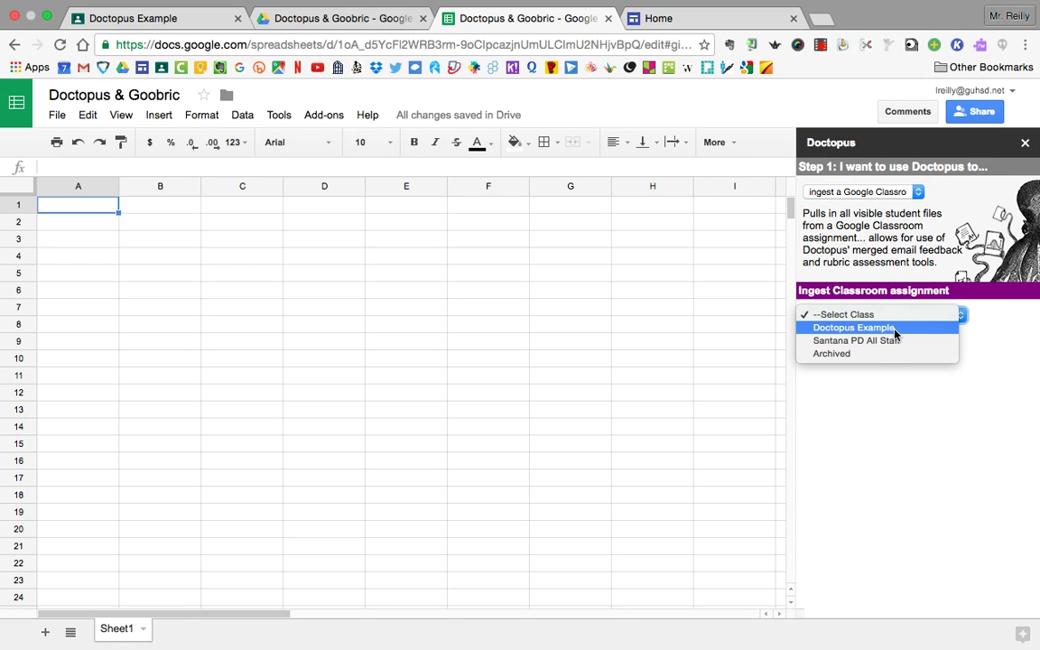
{"action": "left_click", "coordinate": [894, 334]}
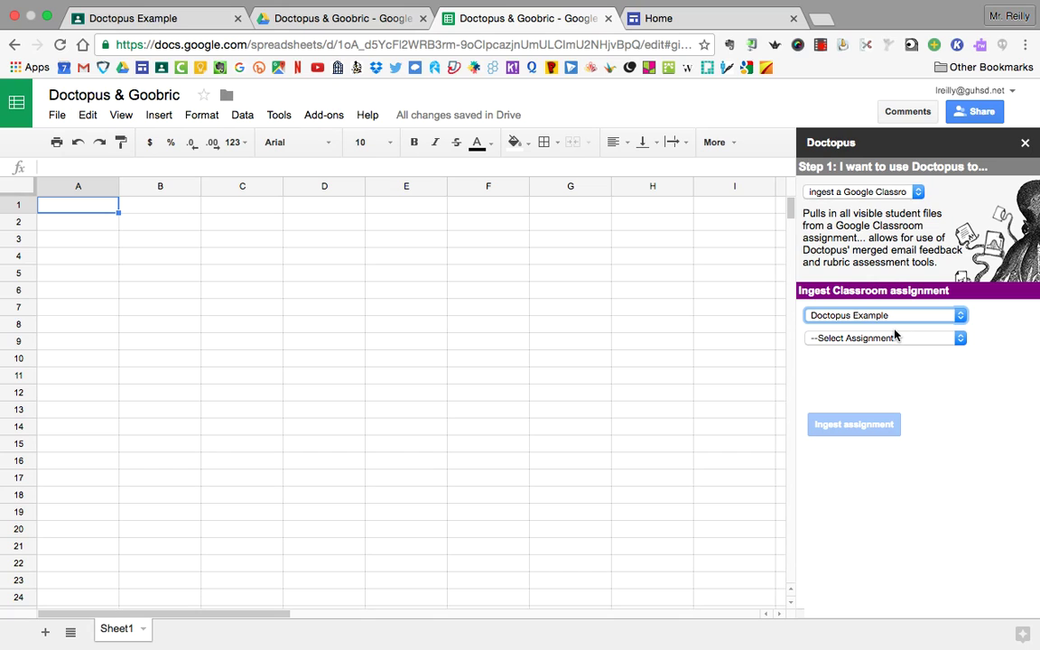
{"action": "left_click", "coordinate": [930, 339]}
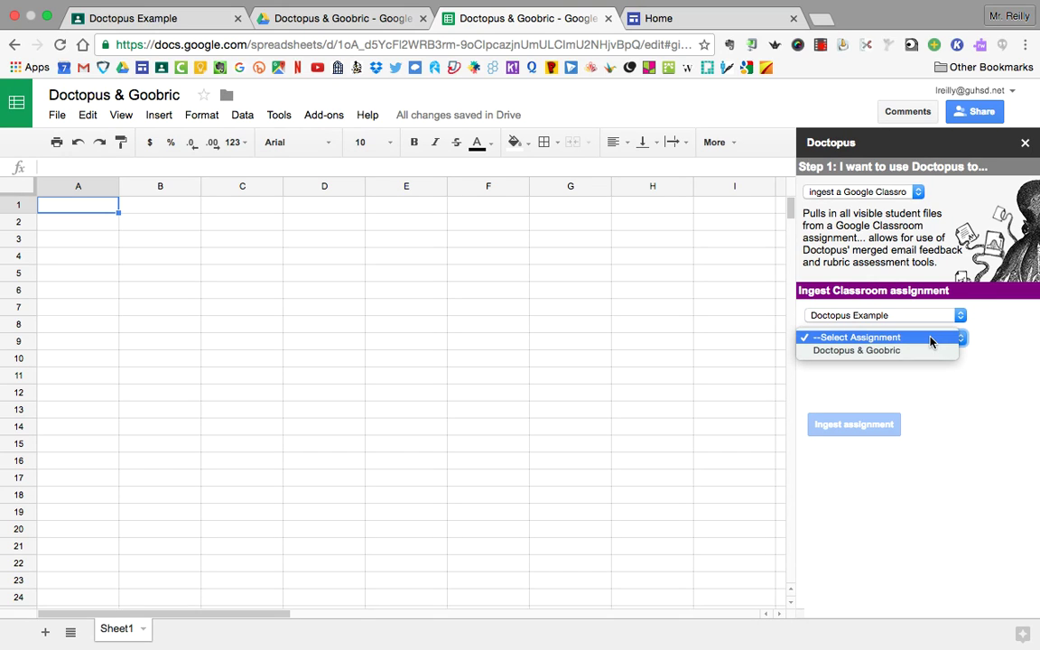
{"action": "left_click", "coordinate": [906, 351]}
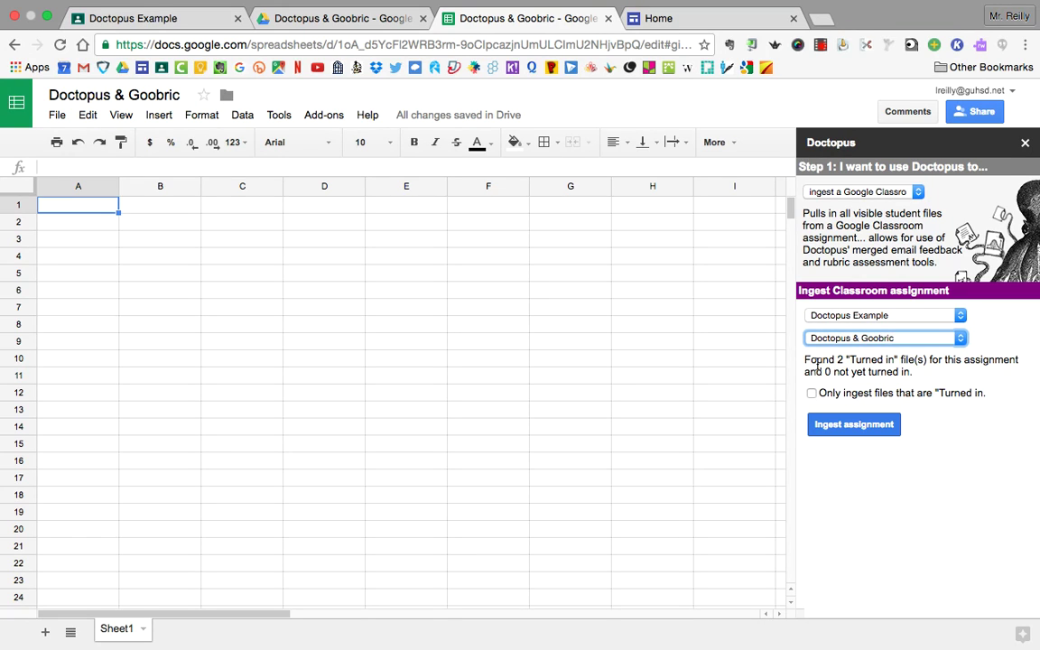
{"action": "left_click", "coordinate": [812, 395]}
{"action": "left_click", "coordinate": [860, 431]}
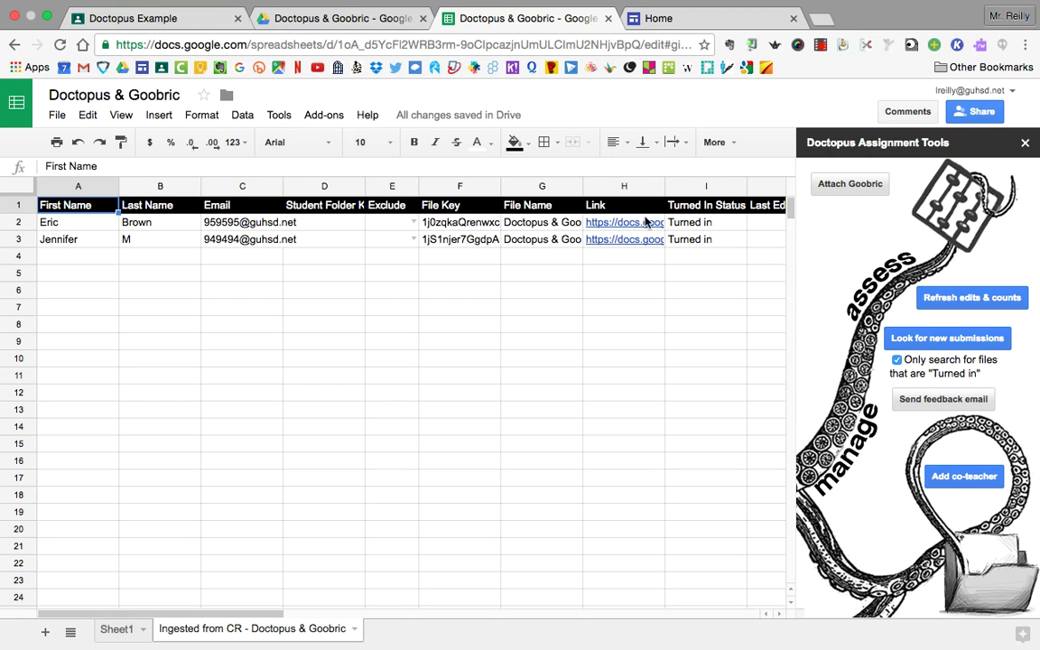
Look over the columns of the ingested submissions sheet and open the Attach Goobric dialog.
{"action": "mouse_move", "coordinate": [618, 231]}
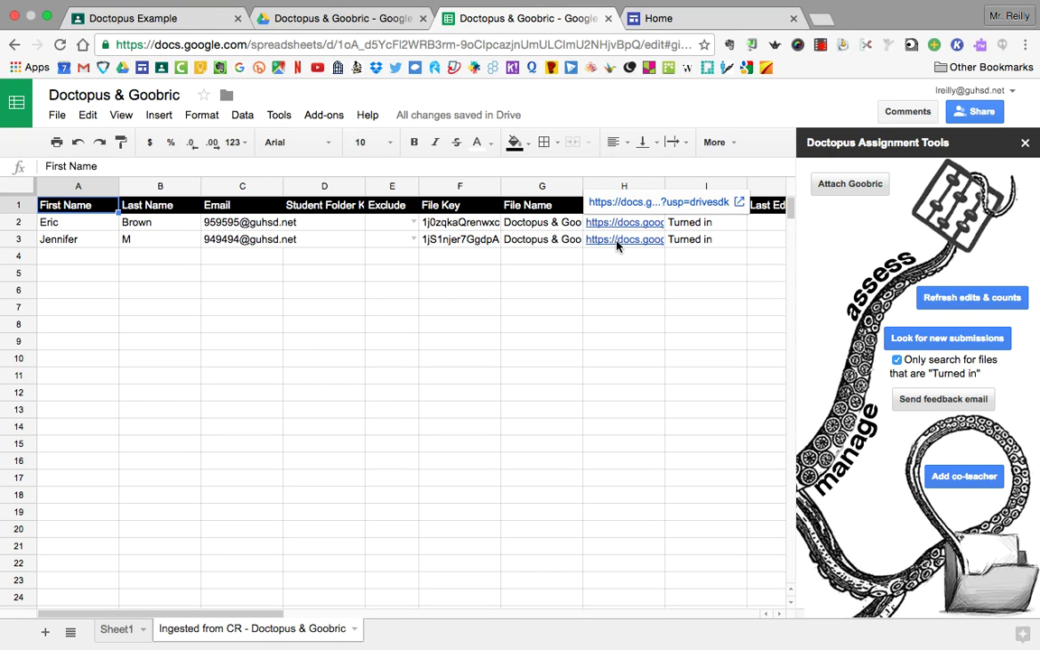
{"action": "scroll", "coordinate": [453, 258], "scroll_direction": "right", "scroll_amount": 6}
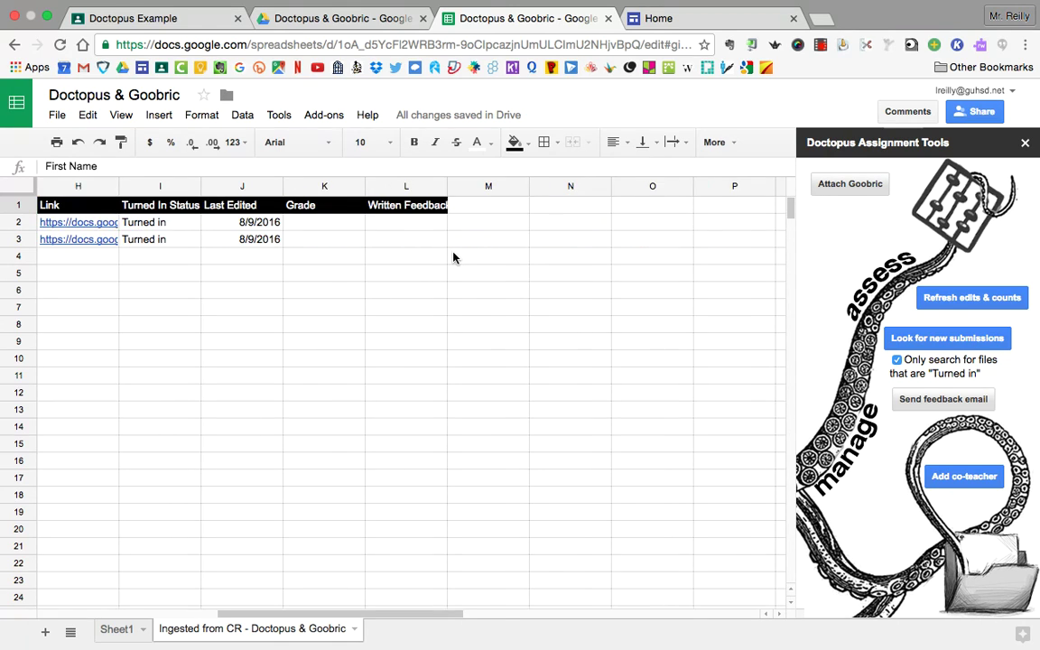
{"action": "scroll", "coordinate": [390, 246], "scroll_direction": "left", "scroll_amount": 2}
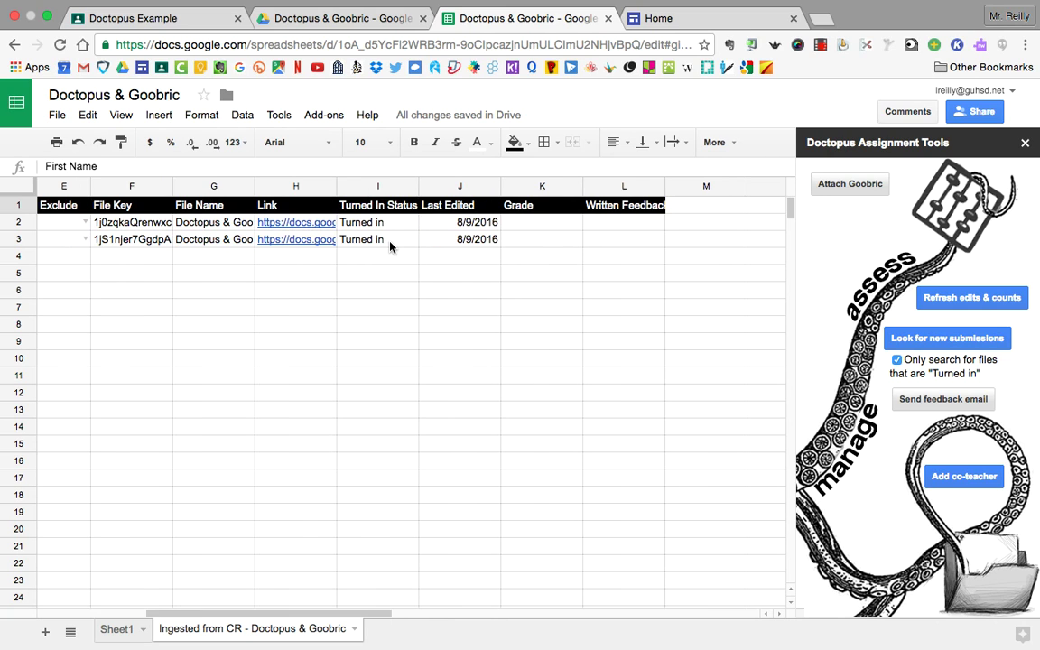
{"action": "scroll", "coordinate": [390, 247], "scroll_direction": "left", "scroll_amount": 4}
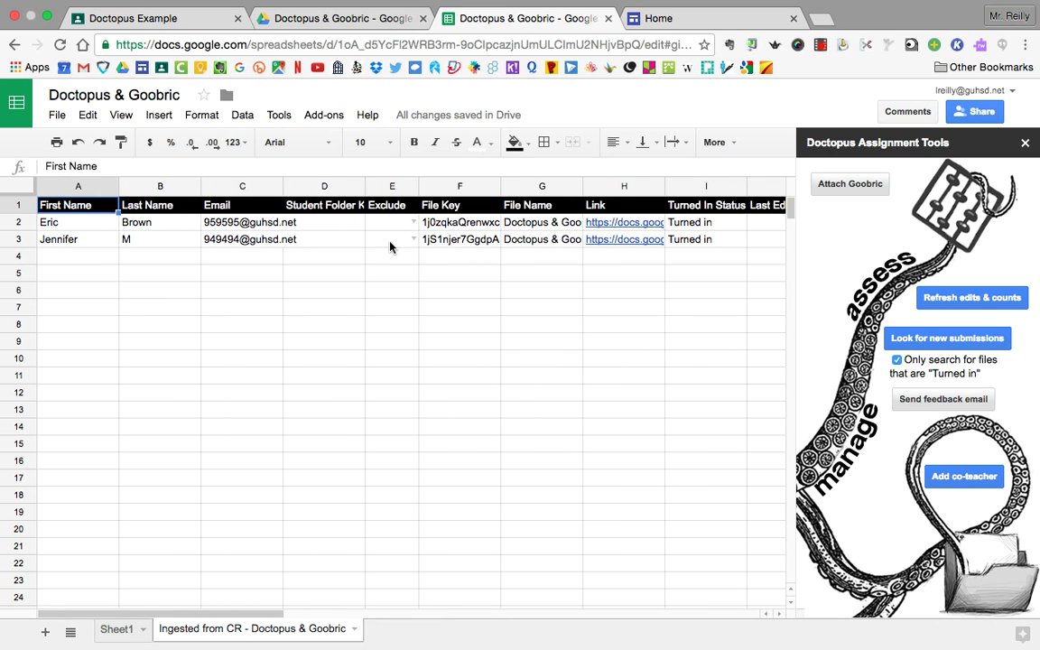
{"action": "left_click", "coordinate": [847, 185]}
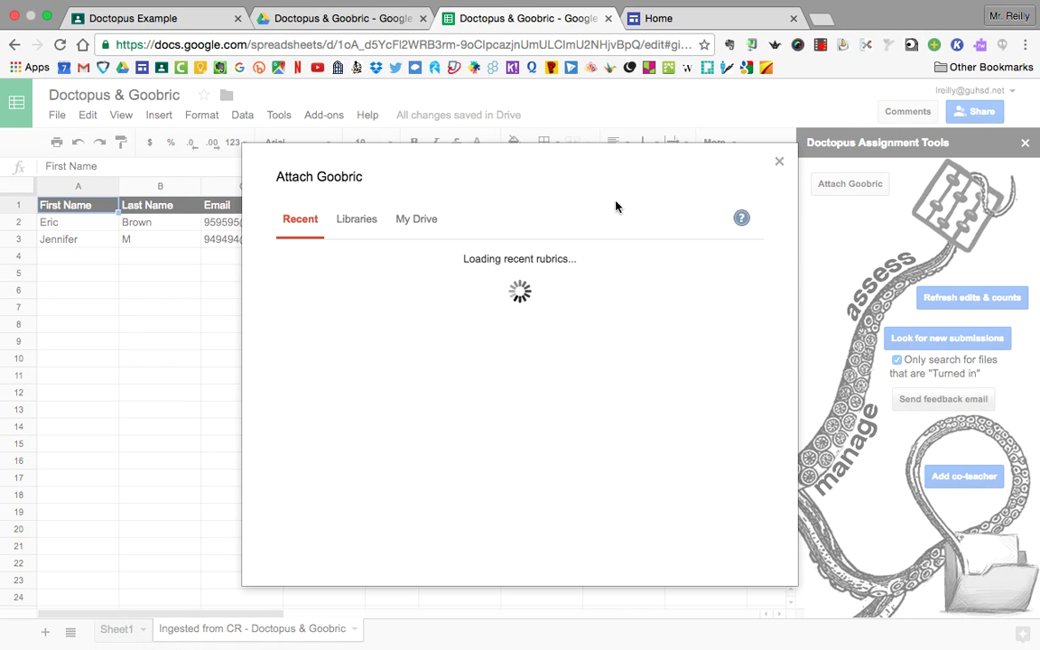
Check the guide site's section on creating a rubric in Google Sheets for the required layout.
{"action": "left_click", "coordinate": [693, 18]}
{"action": "scroll", "coordinate": [226, 390], "scroll_direction": "down", "scroll_amount": 10}
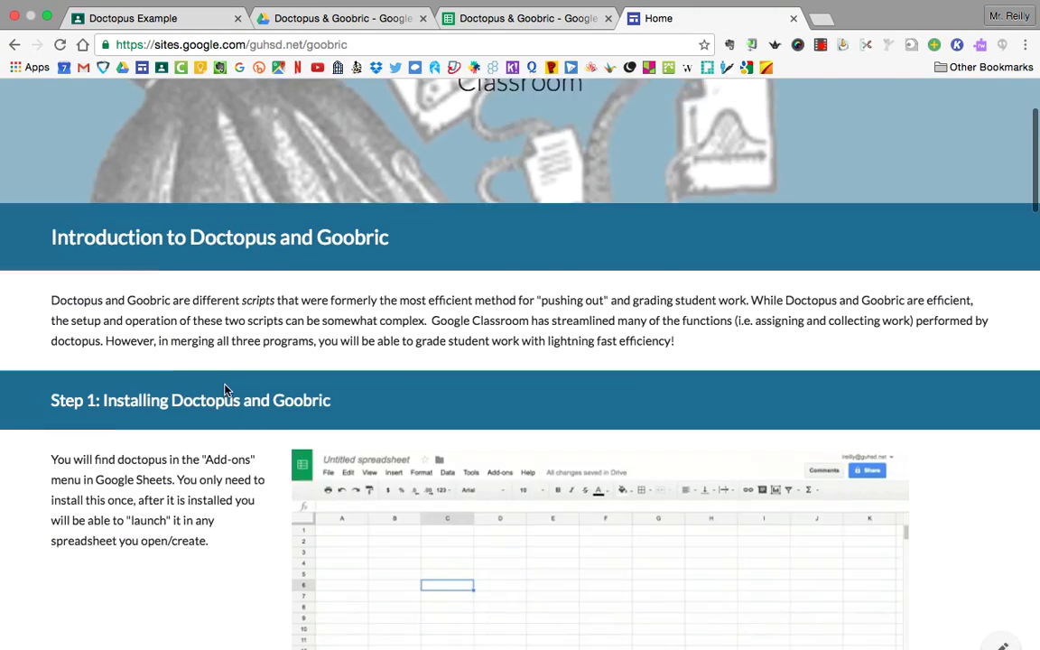
{"action": "scroll", "coordinate": [226, 389], "scroll_direction": "down", "scroll_amount": 10}
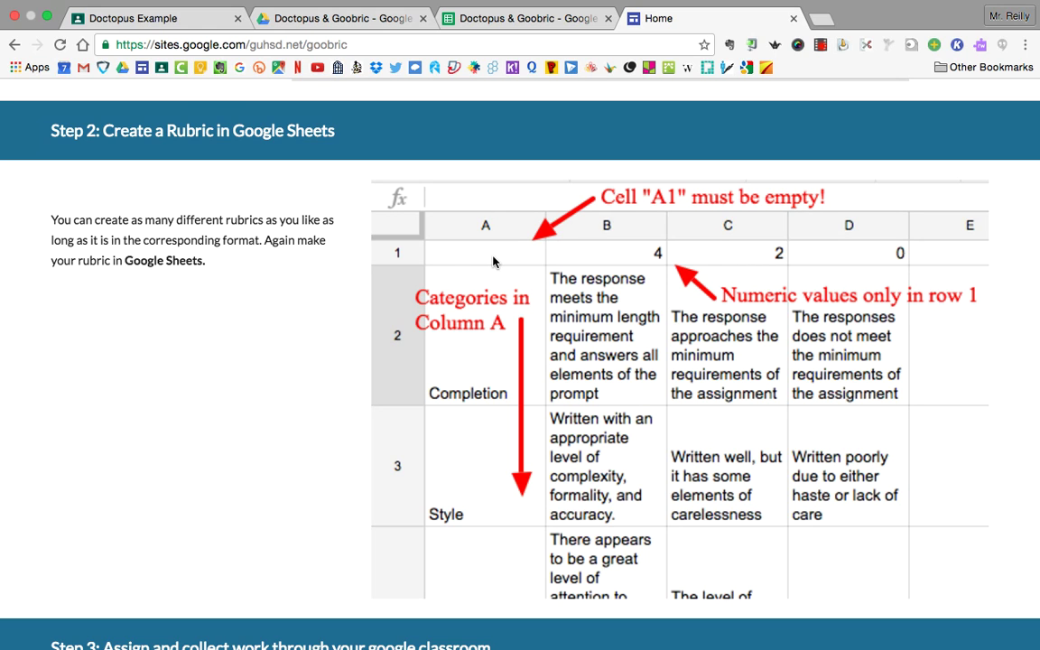
Attach the recent Sample Goobric rubric, keeping student viewing, self/peer assessment and email notification to students enabled.
{"action": "left_click", "coordinate": [528, 23]}
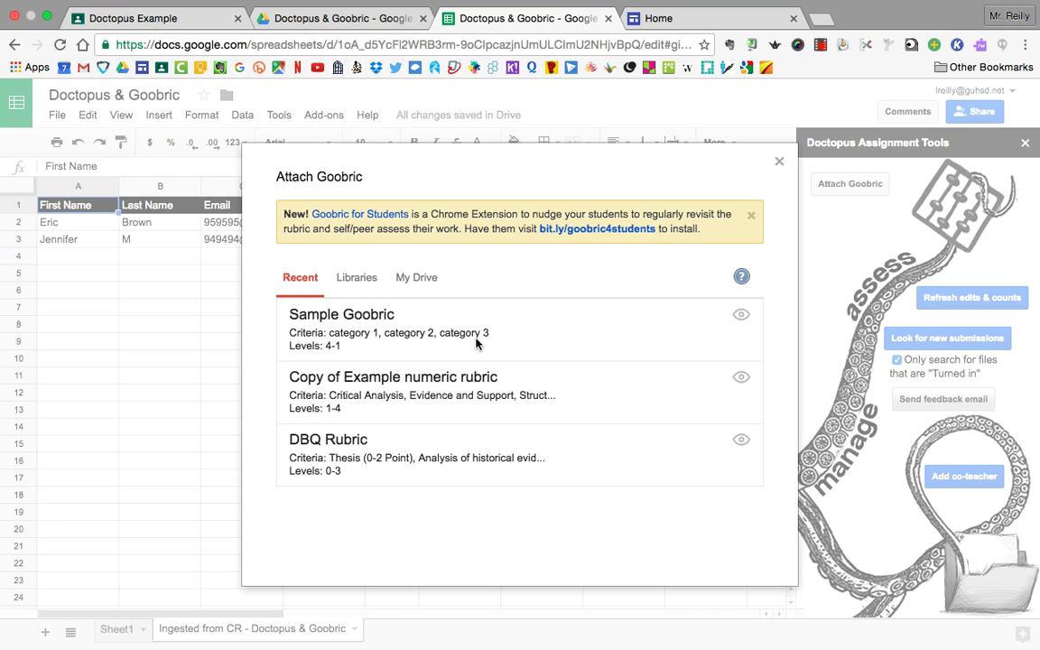
{"action": "left_click", "coordinate": [415, 276]}
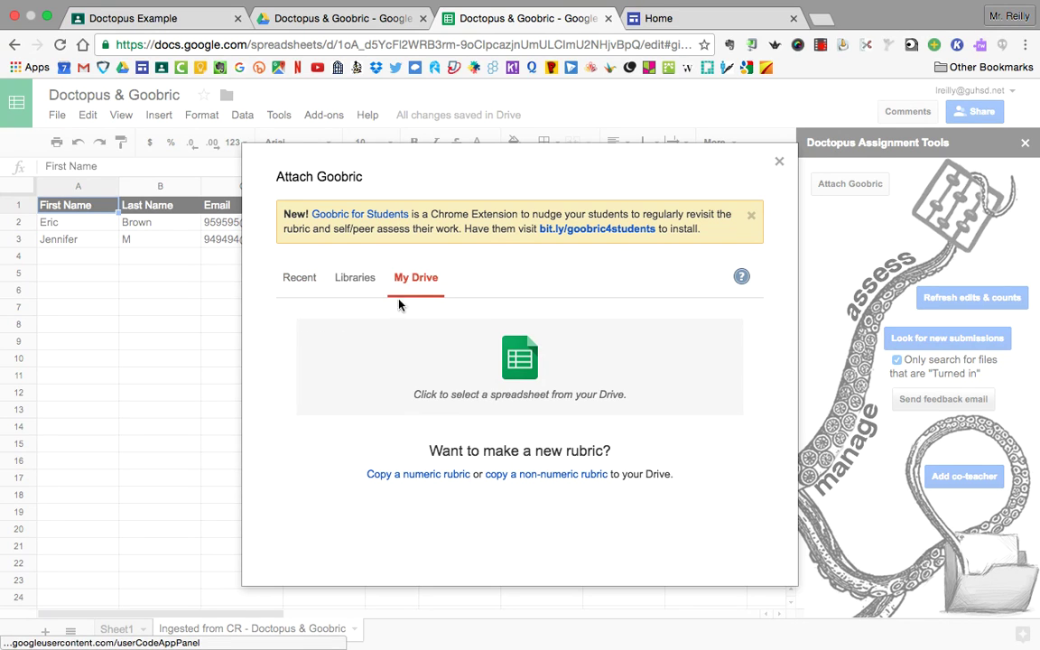
{"action": "left_click", "coordinate": [355, 280]}
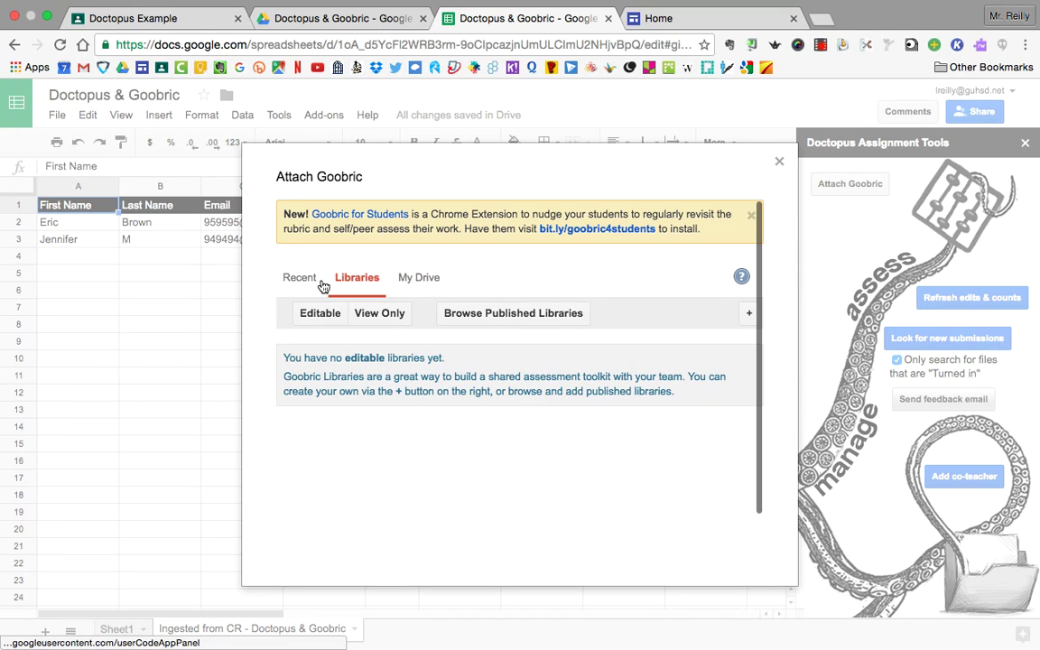
{"action": "left_click", "coordinate": [302, 282]}
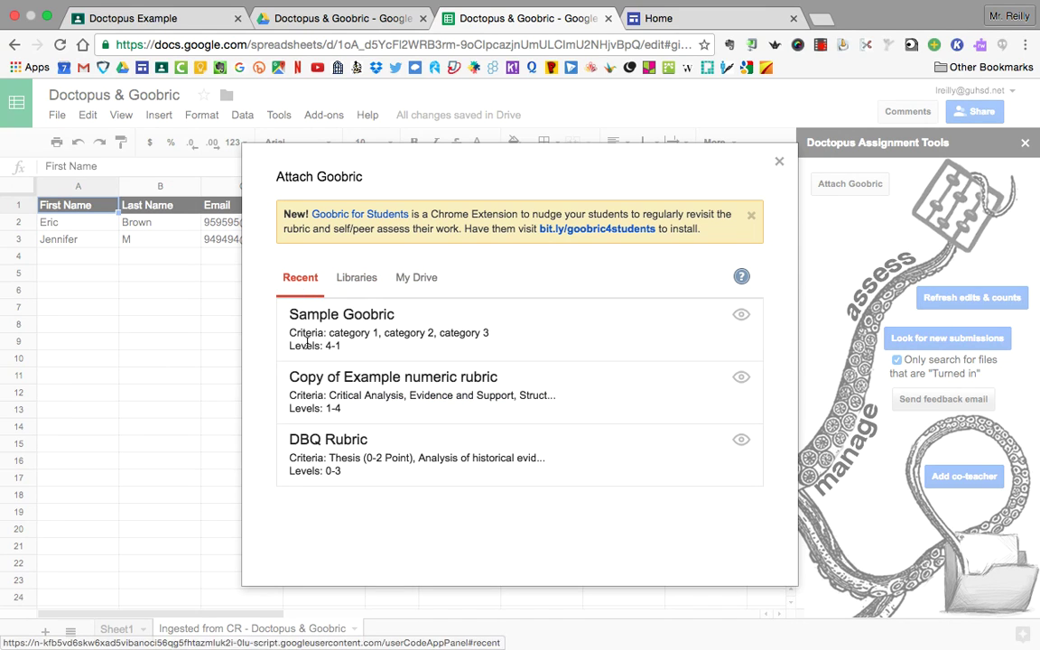
{"action": "left_click", "coordinate": [371, 317]}
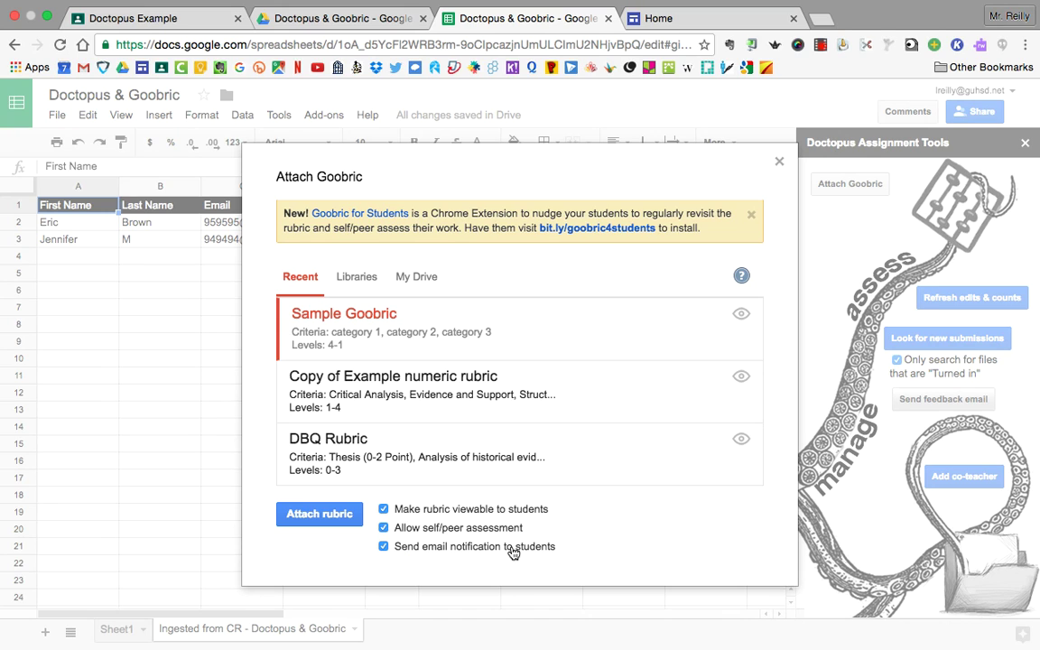
{"action": "left_click", "coordinate": [323, 521]}
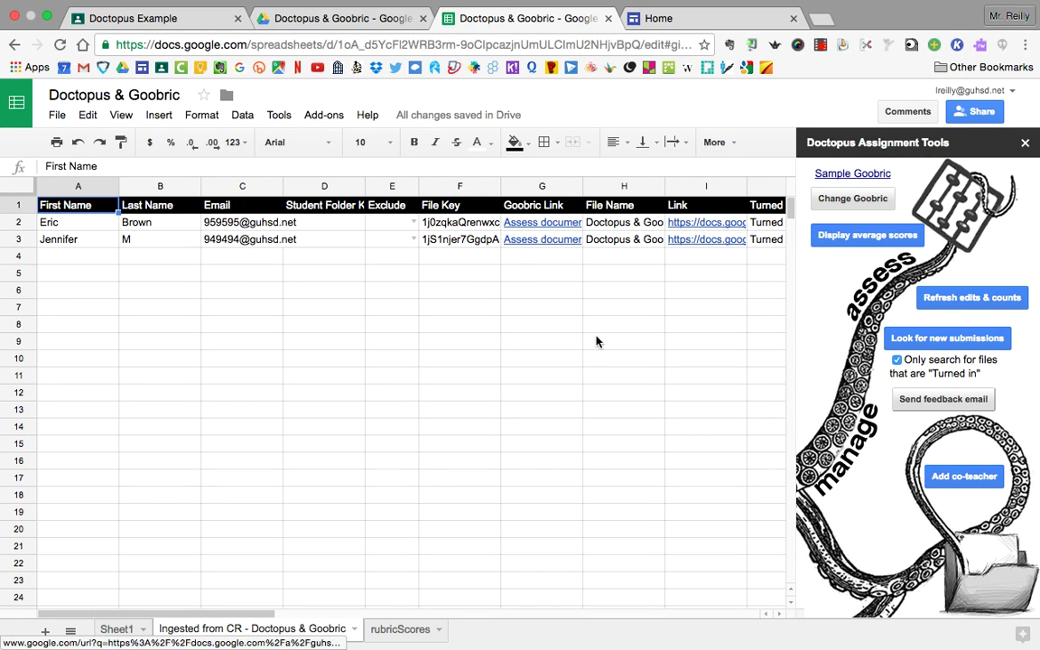
Examine the column headings of the rubricScores sheet and return to the ingested assignment sheet.
{"action": "left_click", "coordinate": [398, 634]}
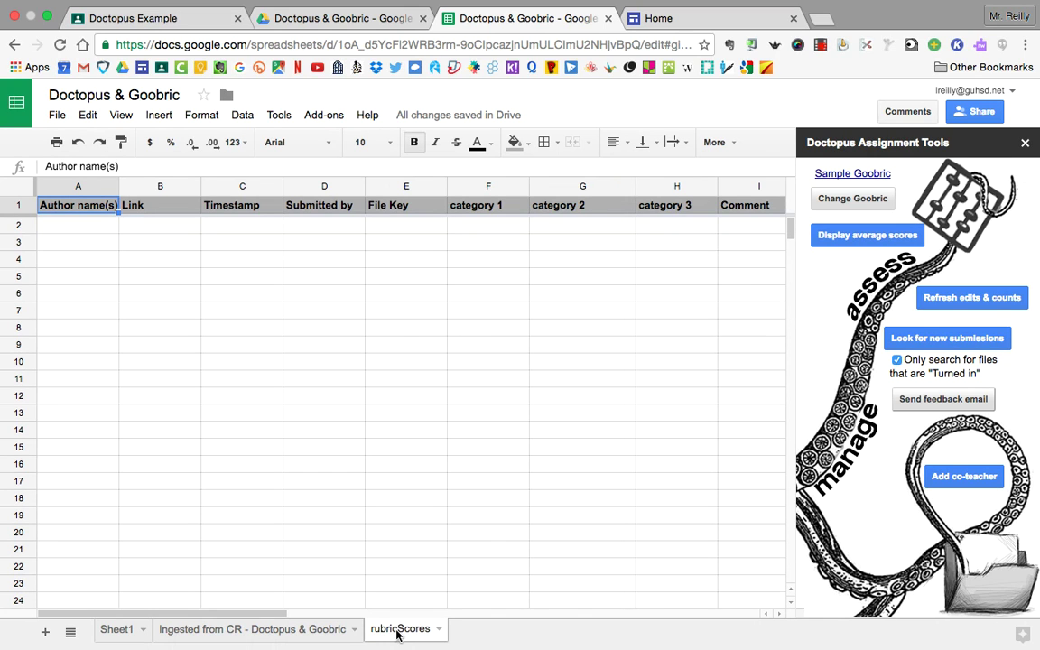
{"action": "left_click", "coordinate": [298, 629]}
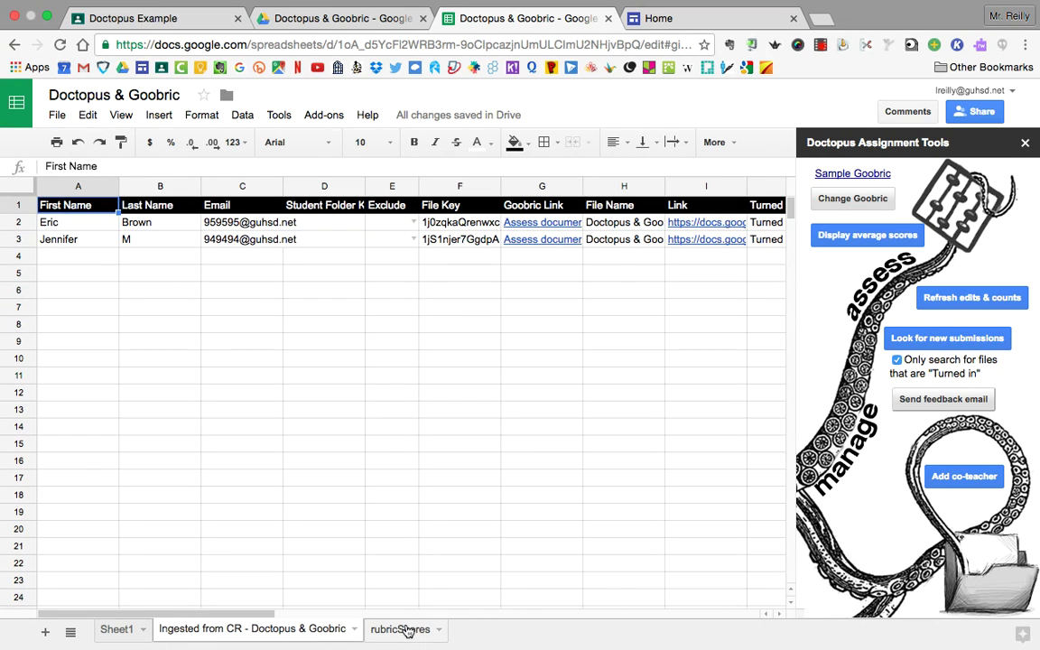
{"action": "left_click", "coordinate": [406, 629]}
{"action": "left_click", "coordinate": [276, 629]}
Review the guide site's introduction and its instructions for installing Doctopus and Goobric.
{"action": "left_click", "coordinate": [718, 18]}
{"action": "scroll", "coordinate": [135, 367], "scroll_direction": "up", "scroll_amount": 10}
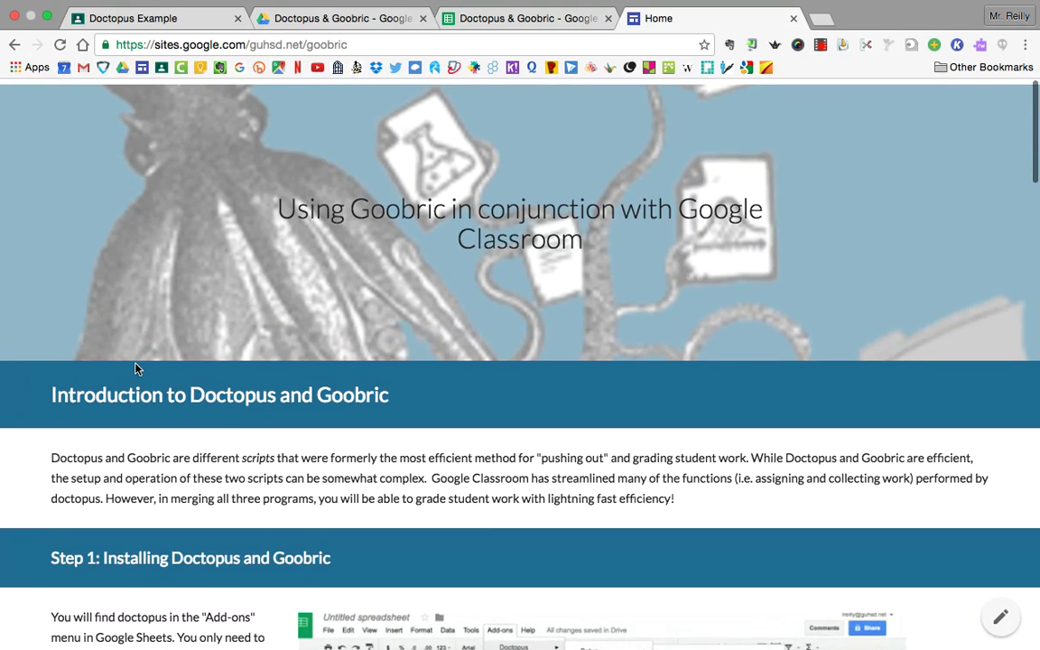
{"action": "scroll", "coordinate": [136, 367], "scroll_direction": "down", "scroll_amount": 4}
{"action": "scroll", "coordinate": [135, 368], "scroll_direction": "up", "scroll_amount": 5}
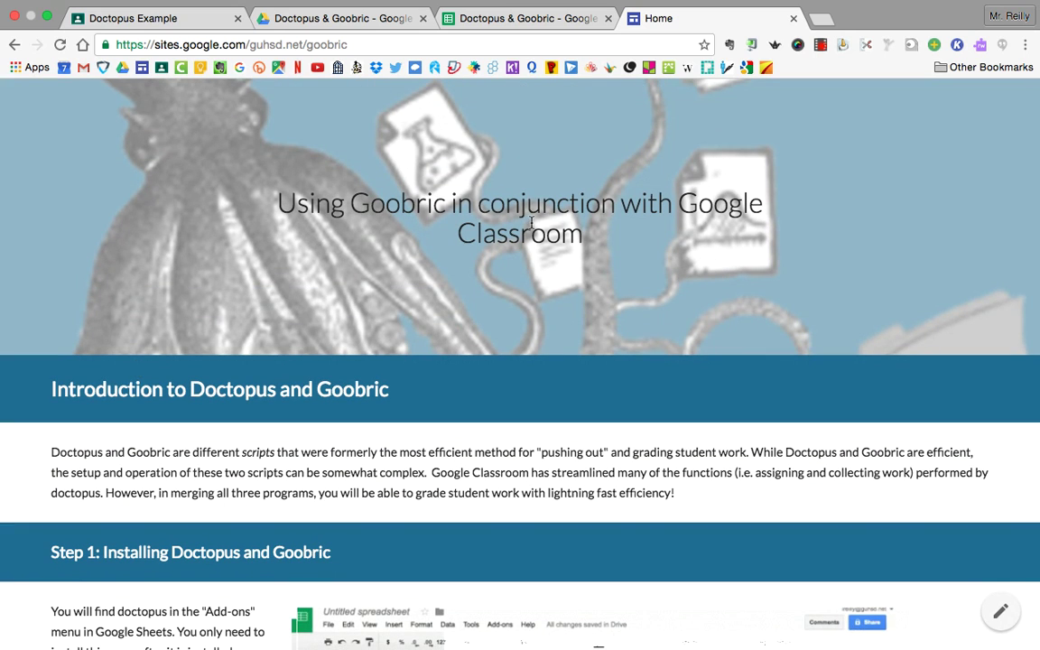
{"action": "scroll", "coordinate": [533, 223], "scroll_direction": "down", "scroll_amount": 3}
{"action": "scroll", "coordinate": [533, 223], "scroll_direction": "down", "scroll_amount": 2}
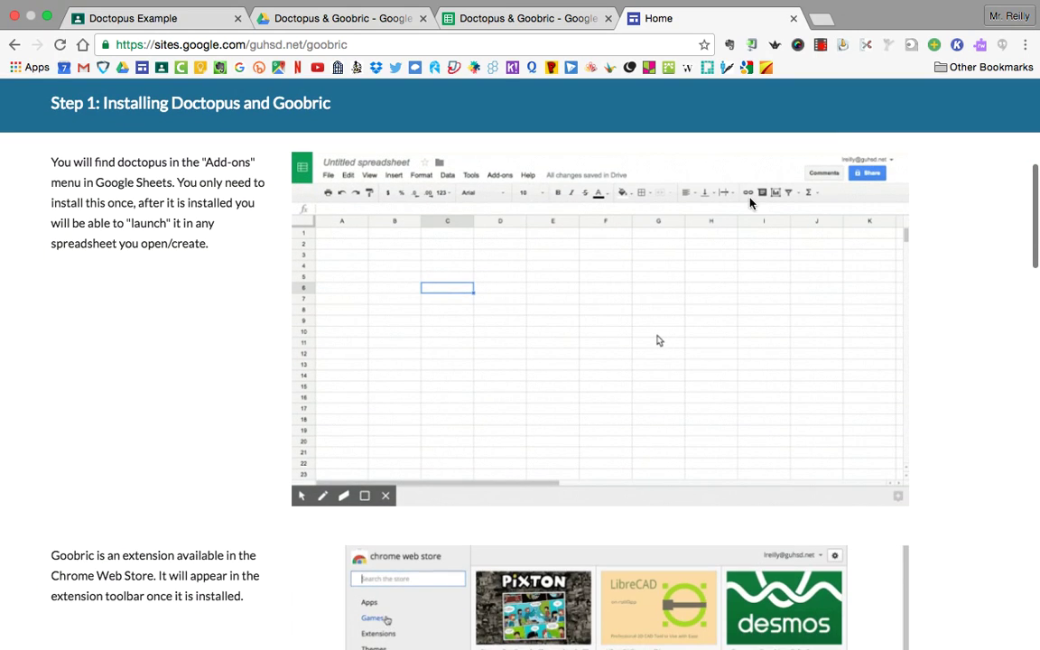
{"action": "left_click", "coordinate": [821, 46]}
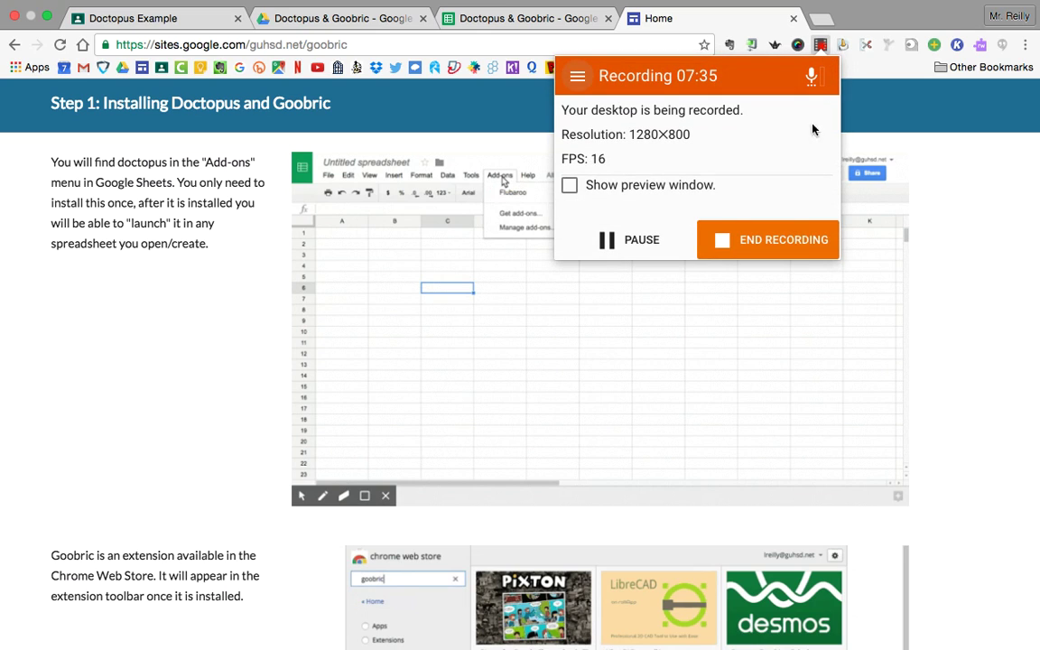